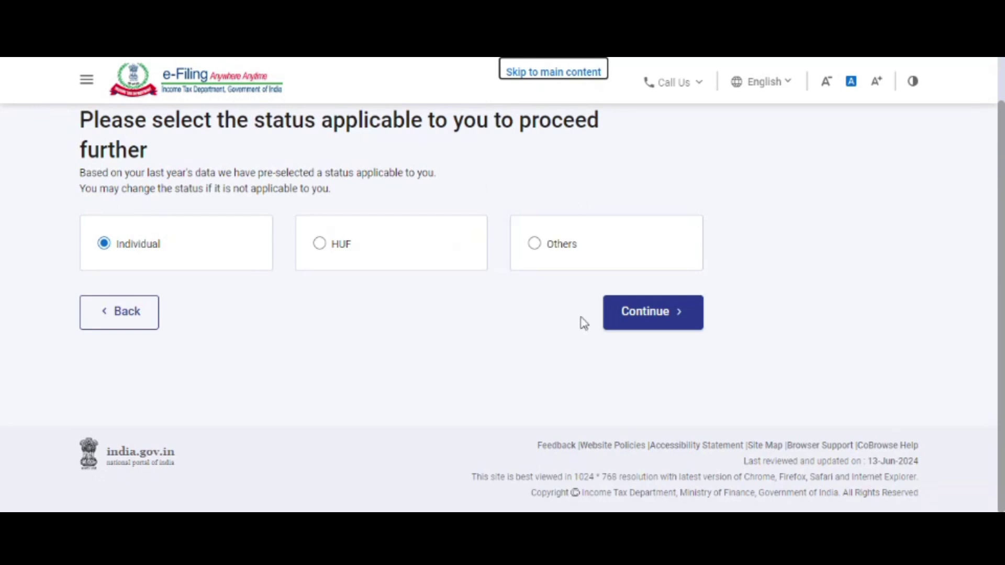
Continue with the Individual status, choose ITR - 1 as the return form and proceed with it
click(633, 310)
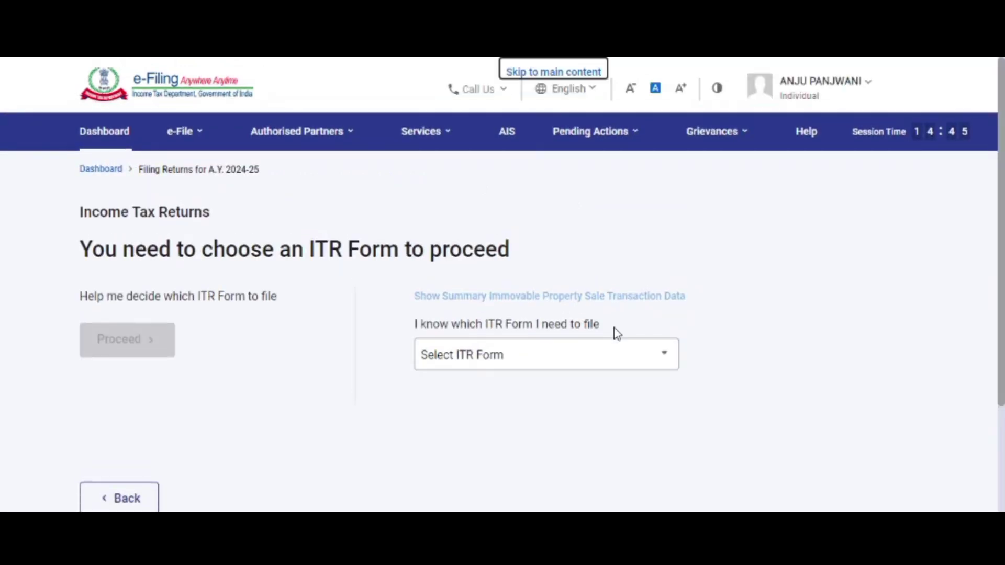
click(579, 374)
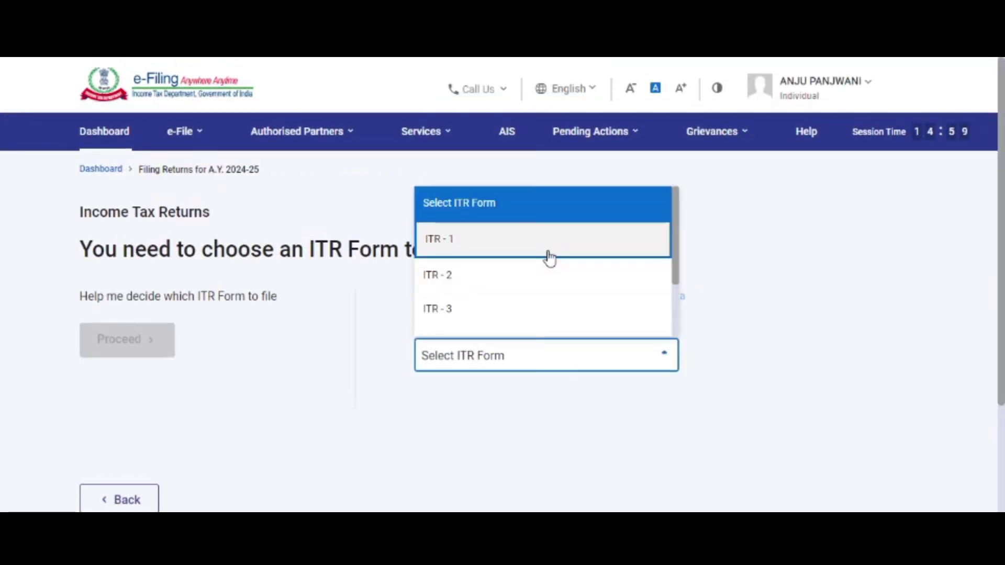
click(549, 257)
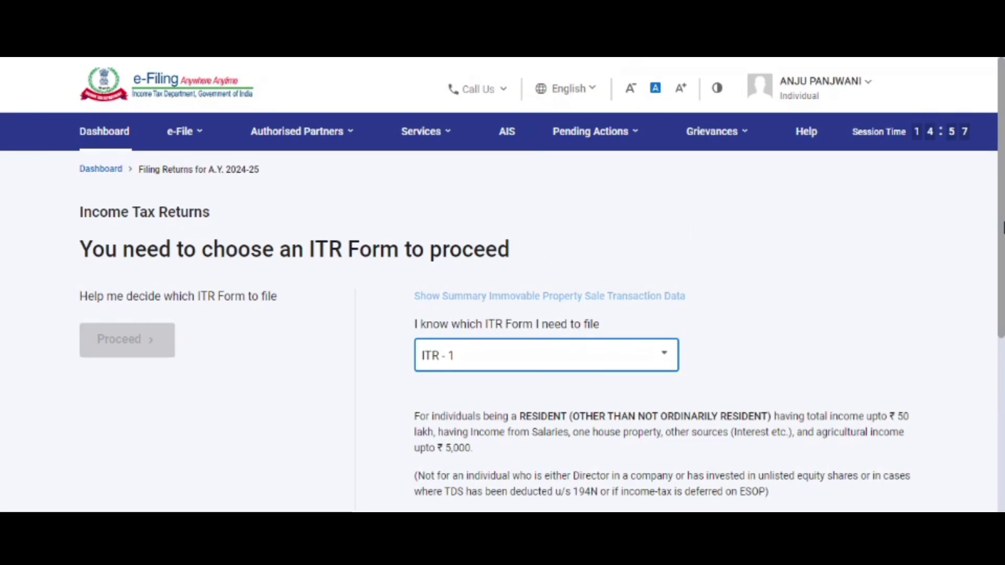
drag(1002, 229, 1003, 296)
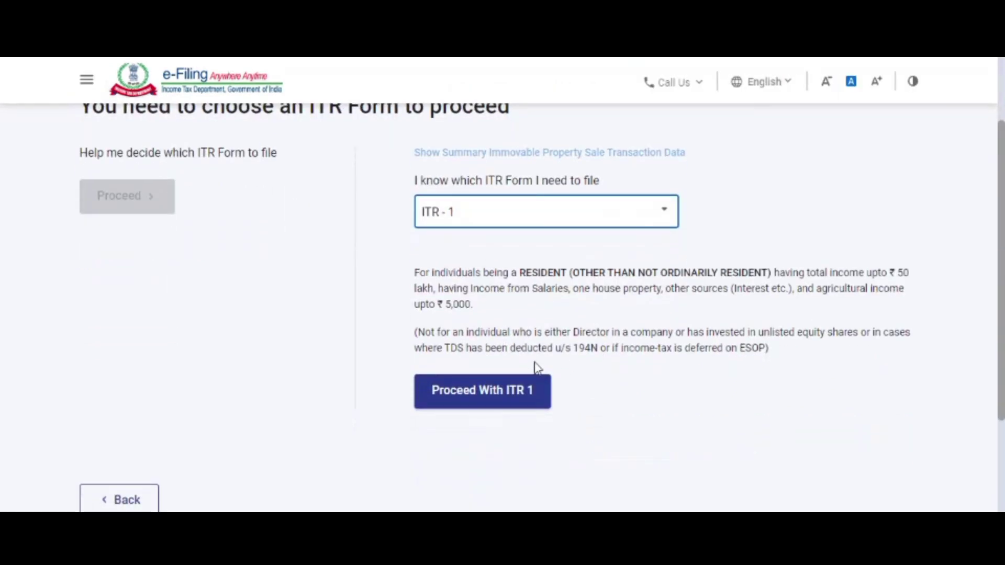
click(520, 390)
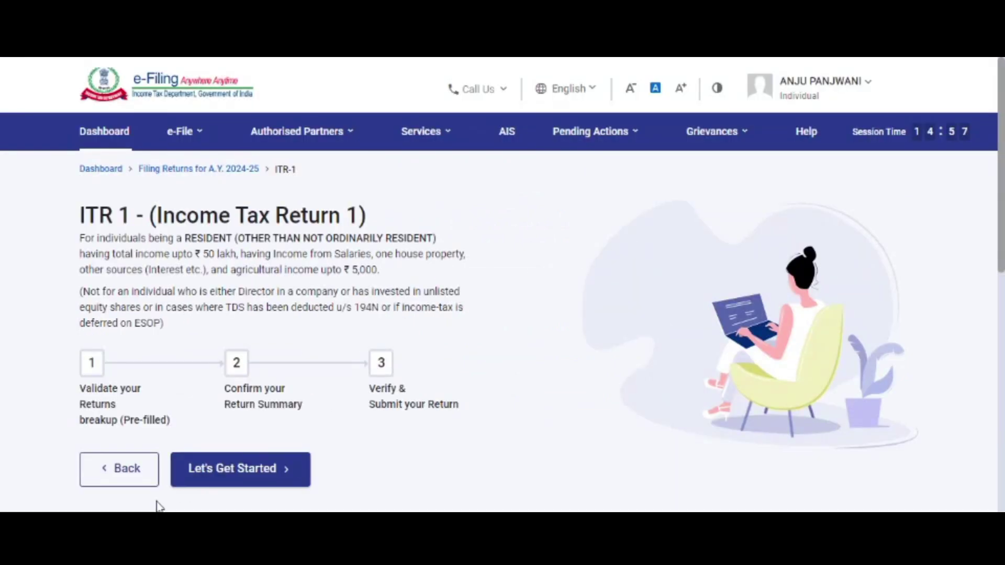
Start the ITR-1 return, give Others as the filing reason and acknowledge the pre-filled data notice
click(234, 467)
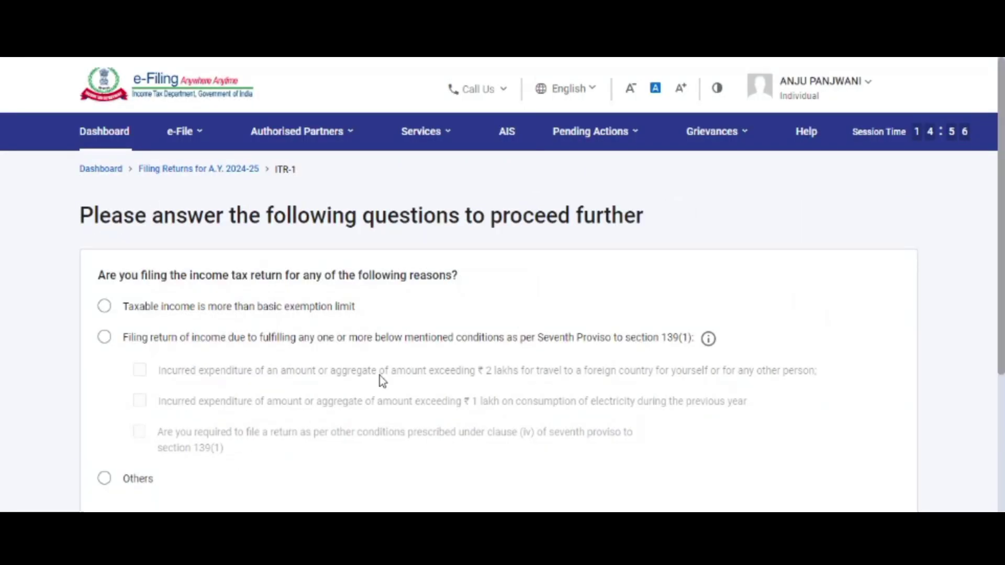
click(105, 479)
drag(1001, 220, 1001, 304)
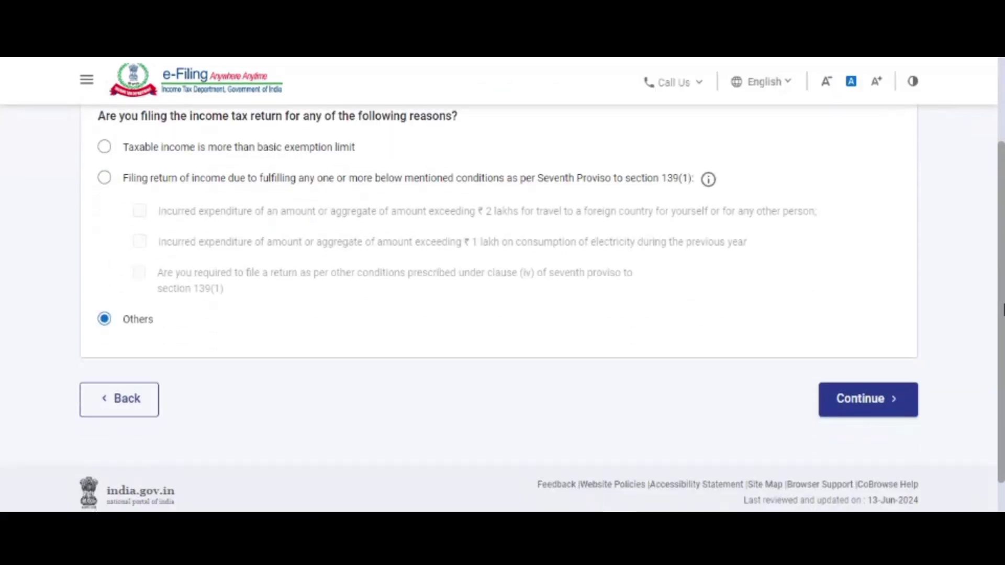
click(879, 401)
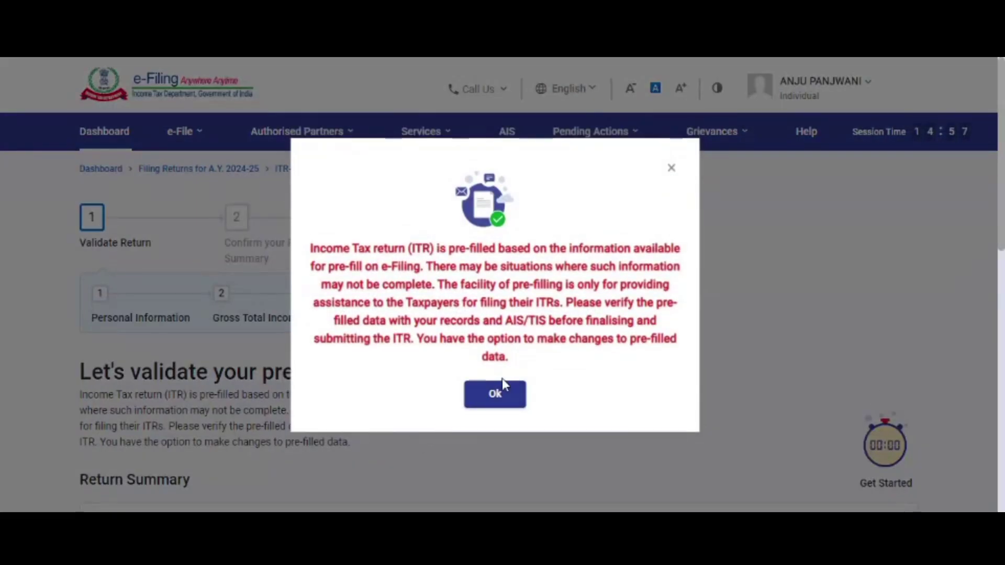
click(500, 395)
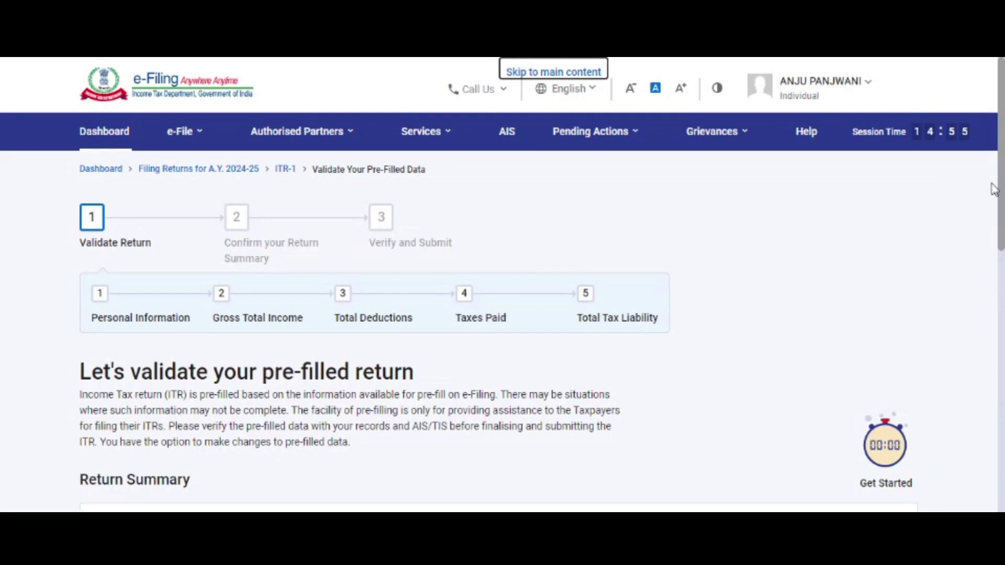
Open the Personal Information section and set Nature of Employment to Central Government
scroll(551, 279, down, 4)
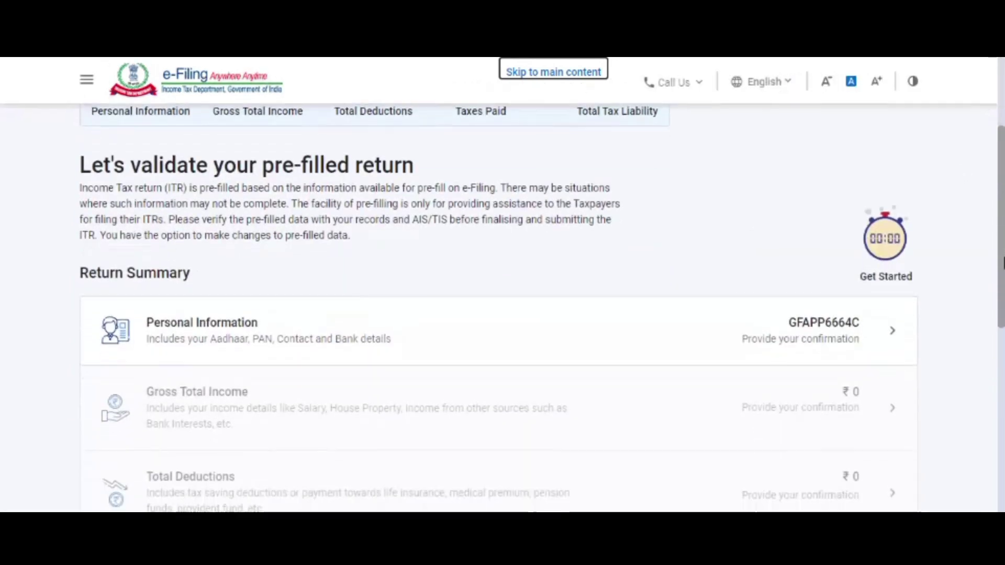
click(534, 321)
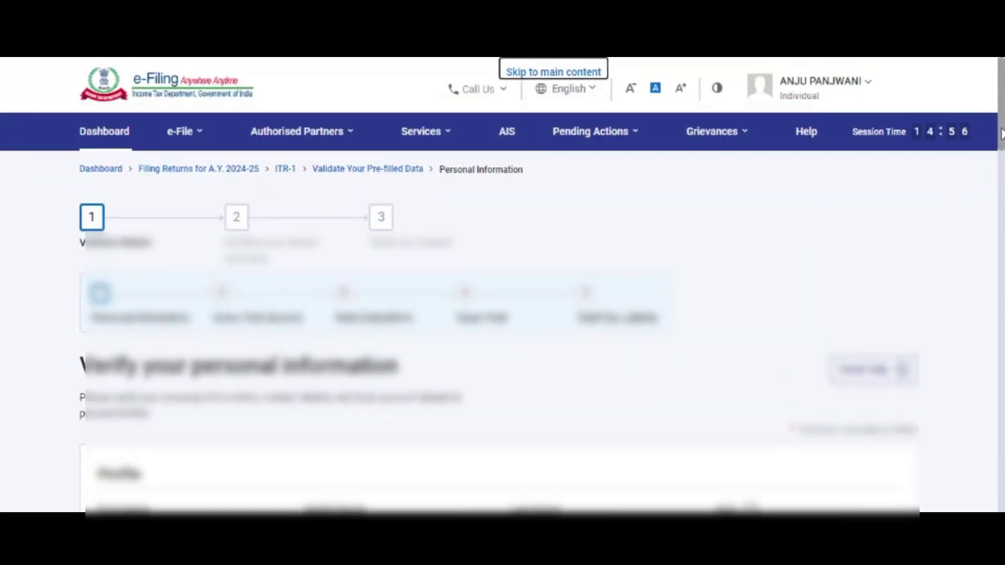
drag(1001, 134, 1001, 265)
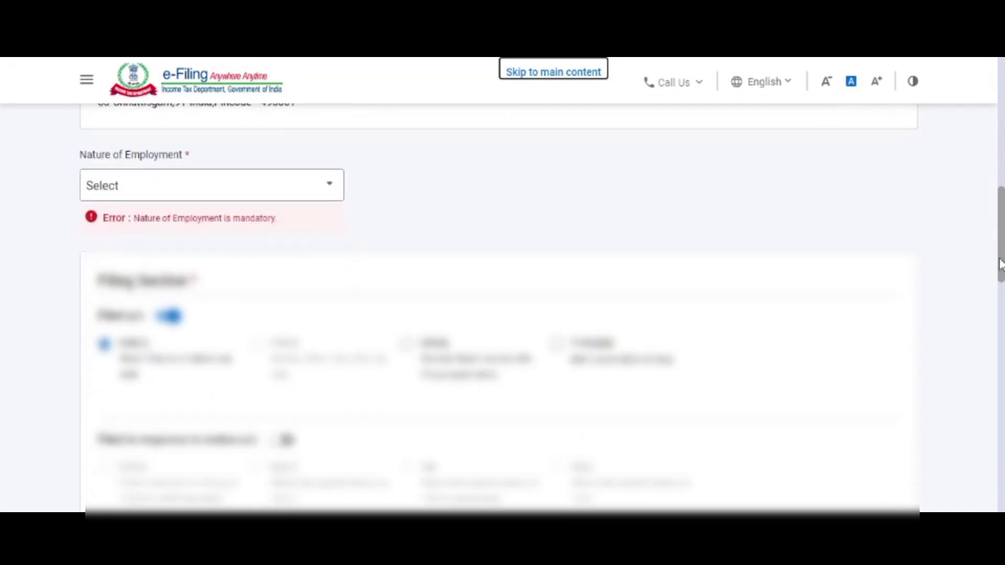
click(309, 187)
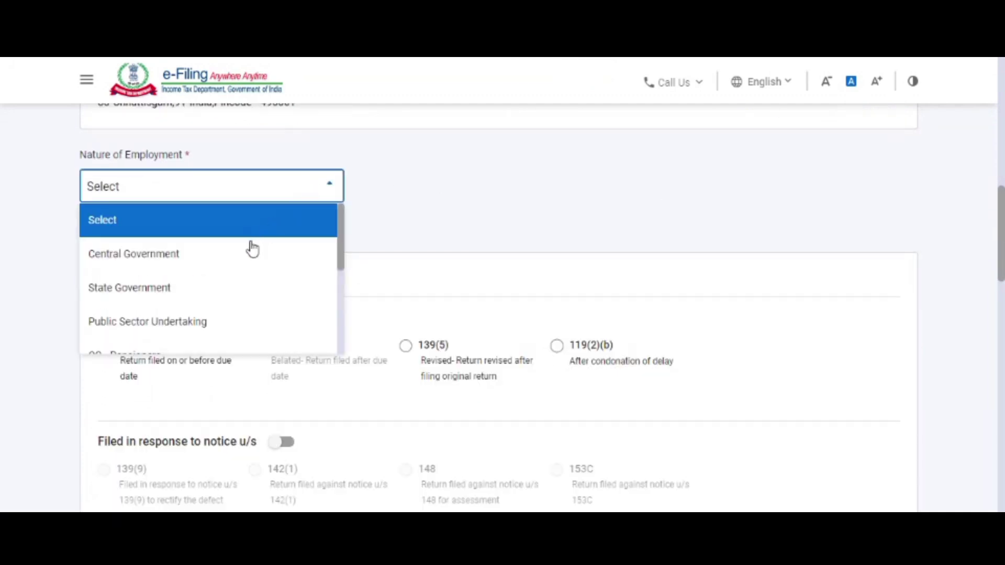
click(244, 264)
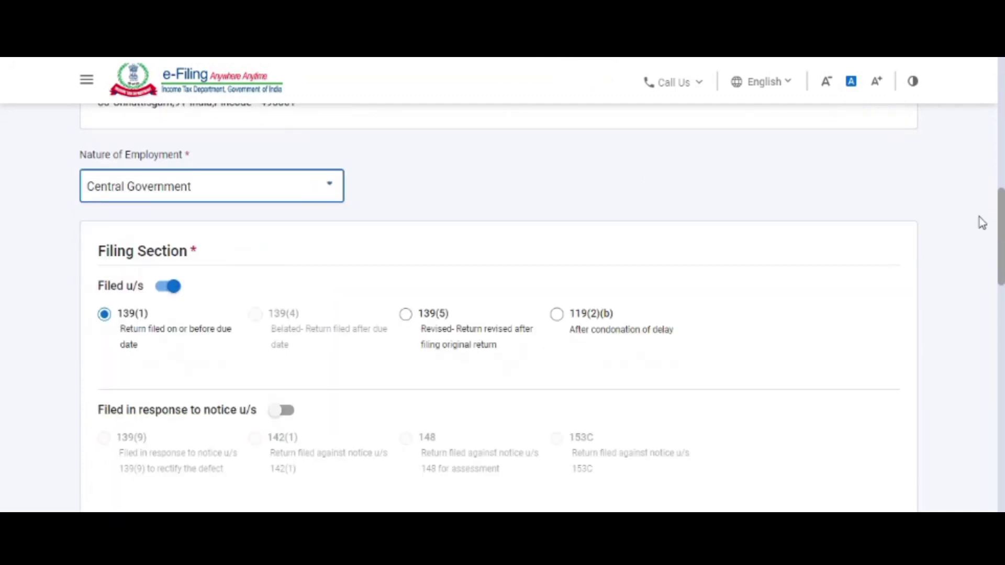
Answer Yes to opting out of the new tax regime u/s 115BAC(6) and confirm the personal information
drag(1000, 234, 1001, 448)
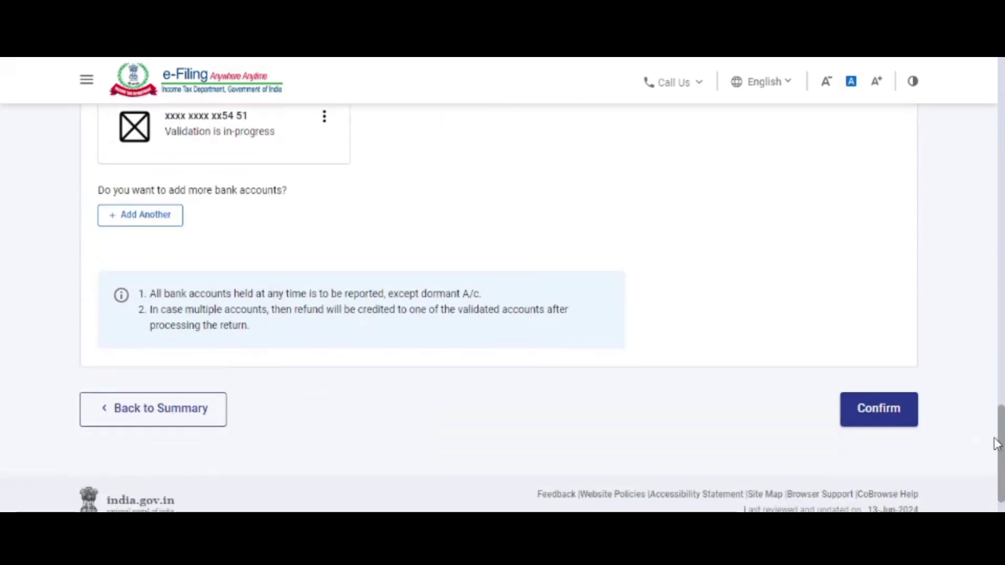
drag(1001, 448, 996, 326)
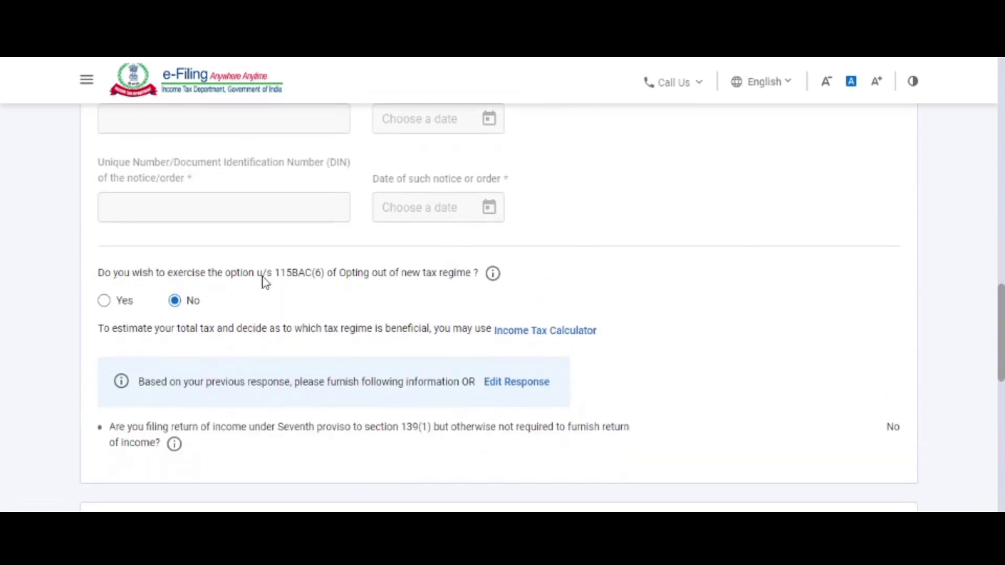
click(104, 301)
drag(1001, 314, 1002, 456)
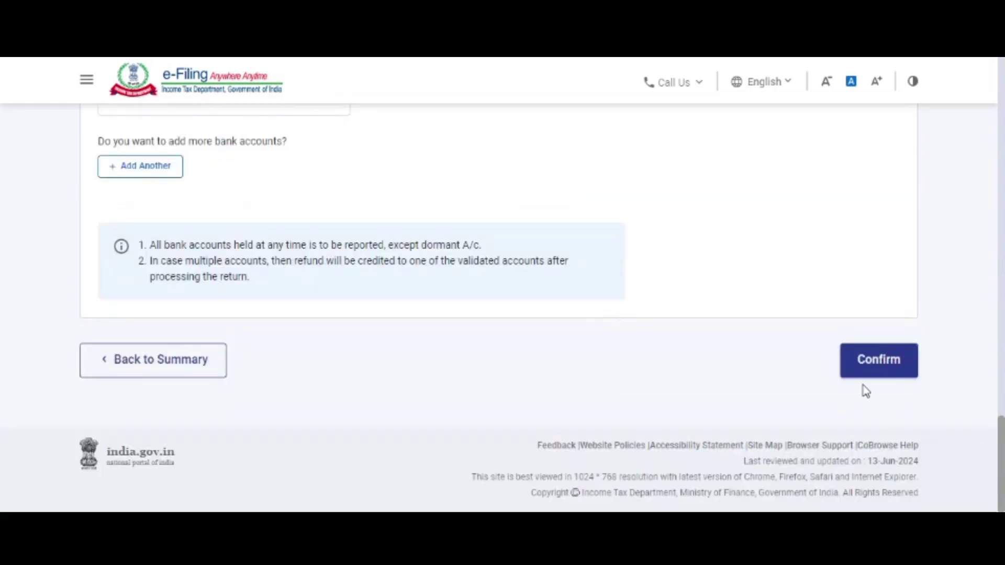
click(878, 375)
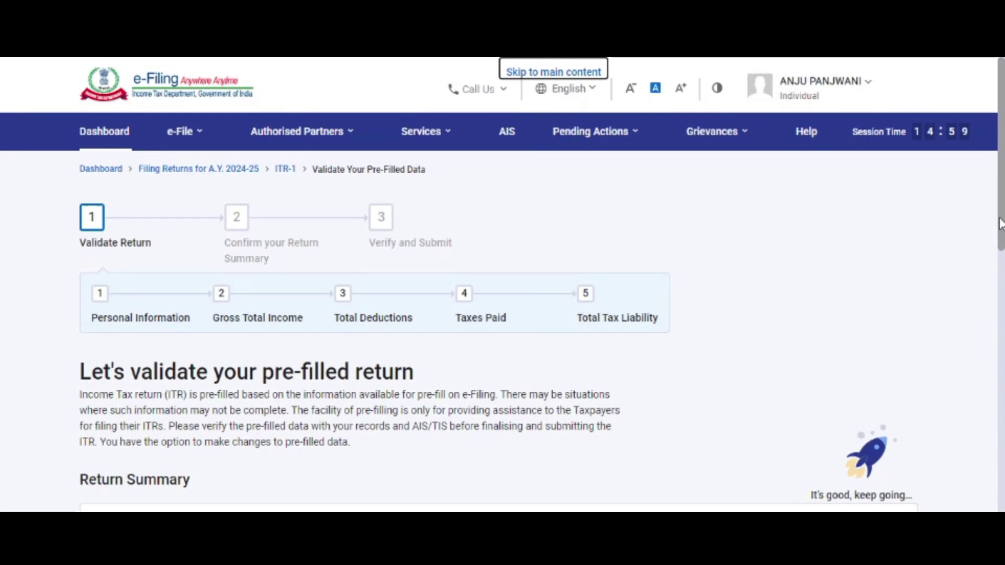
Open the Gross Total Income section and skip its salary exemption questions
drag(1000, 224, 1002, 356)
click(689, 260)
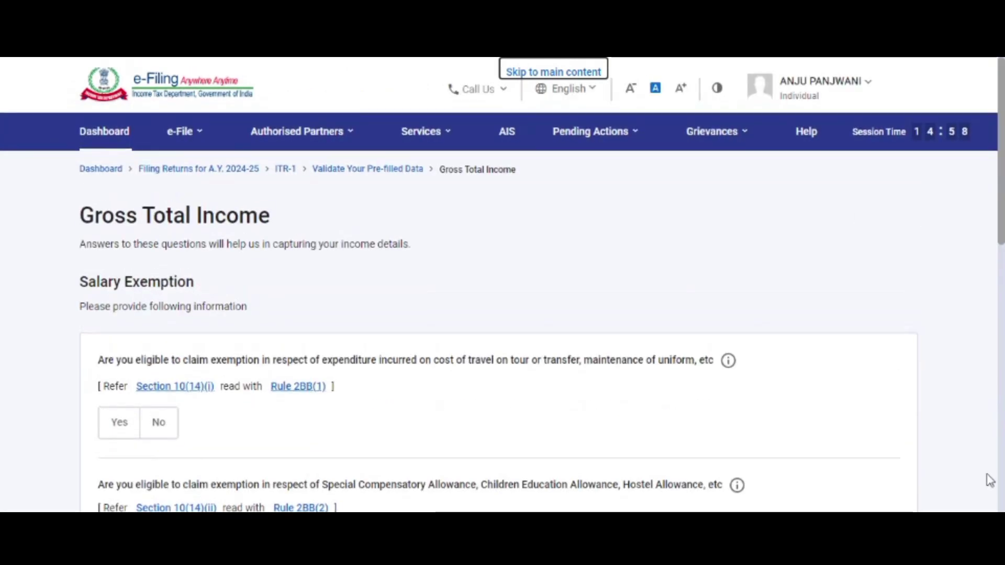
scroll(989, 481, down, 10)
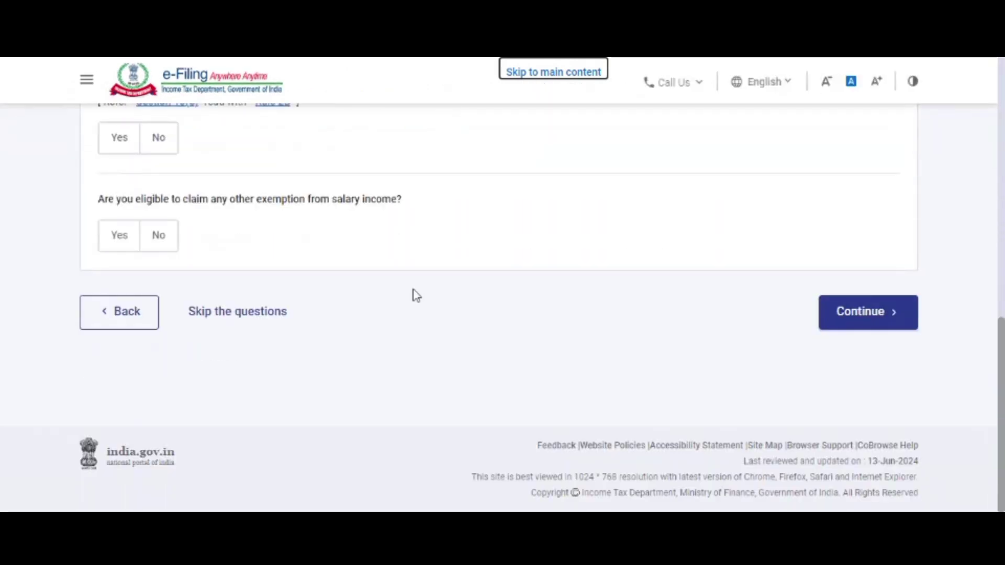
click(234, 318)
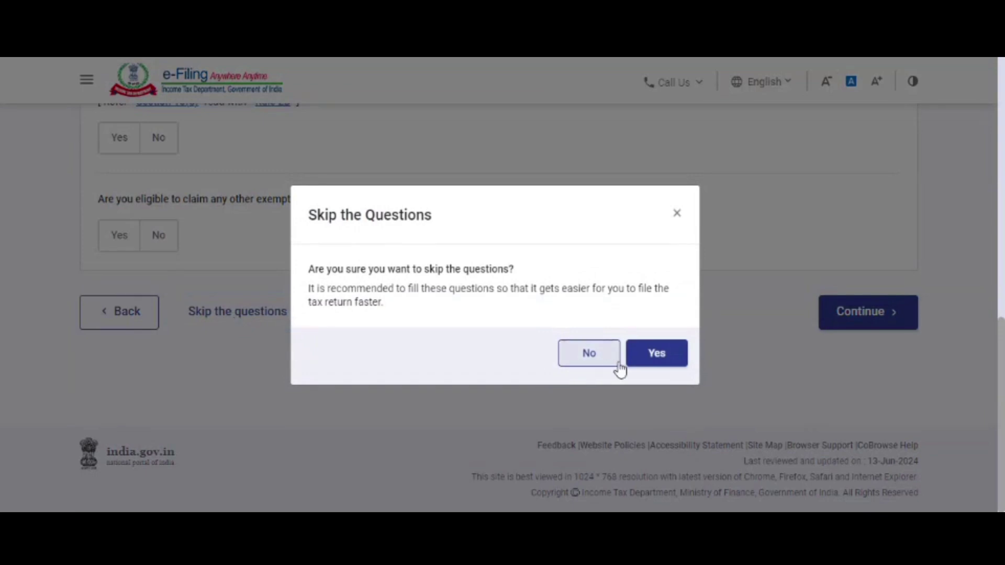
click(651, 365)
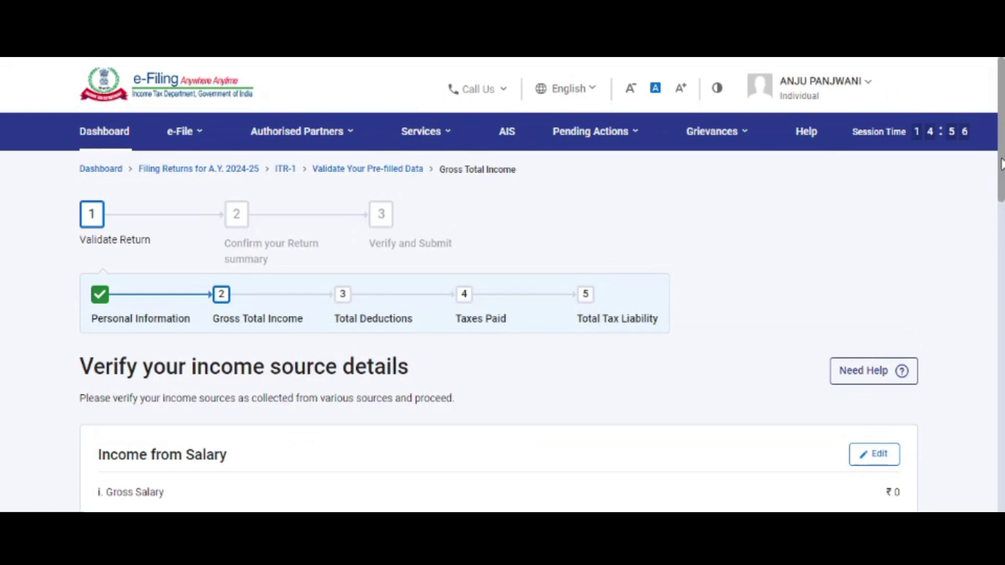
Edit Income from Salary and set the salary as per section 17(1) to 700000
drag(1001, 165, 1001, 259)
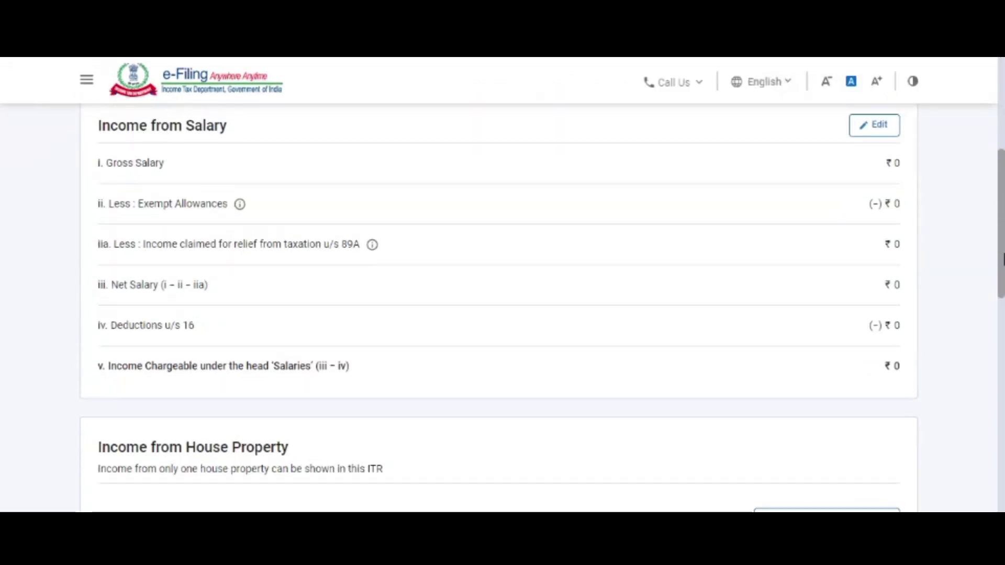
click(869, 136)
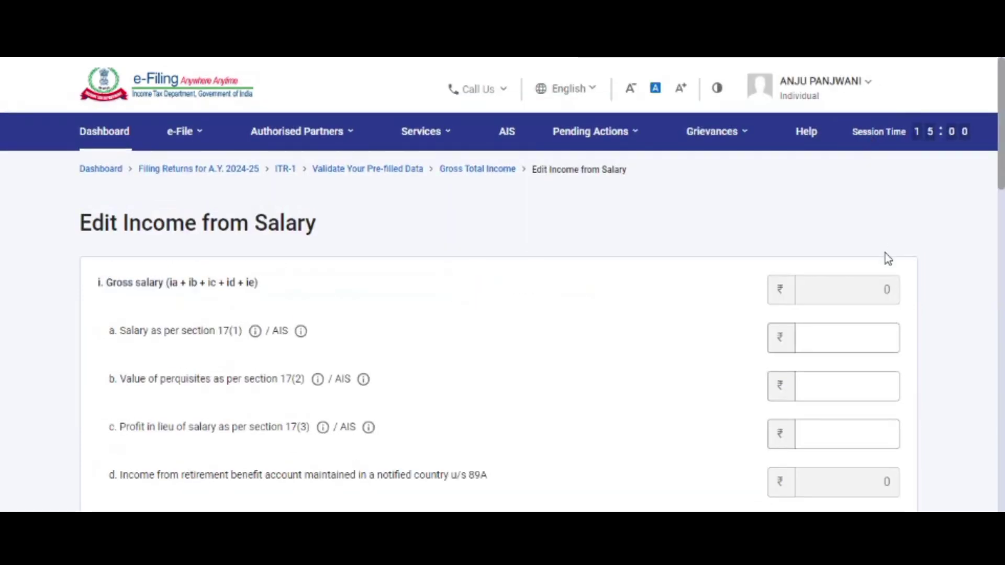
click(854, 344)
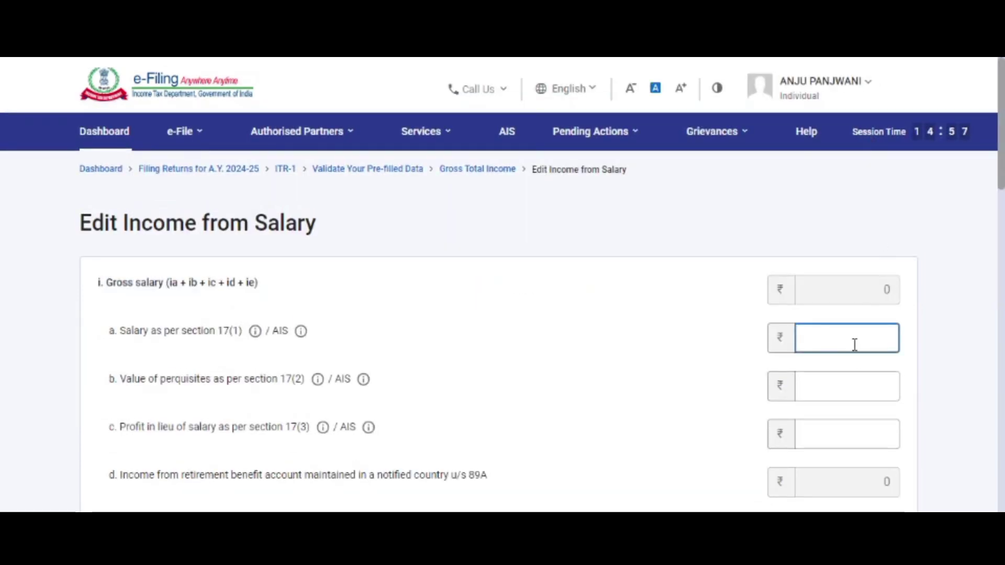
text(700000)
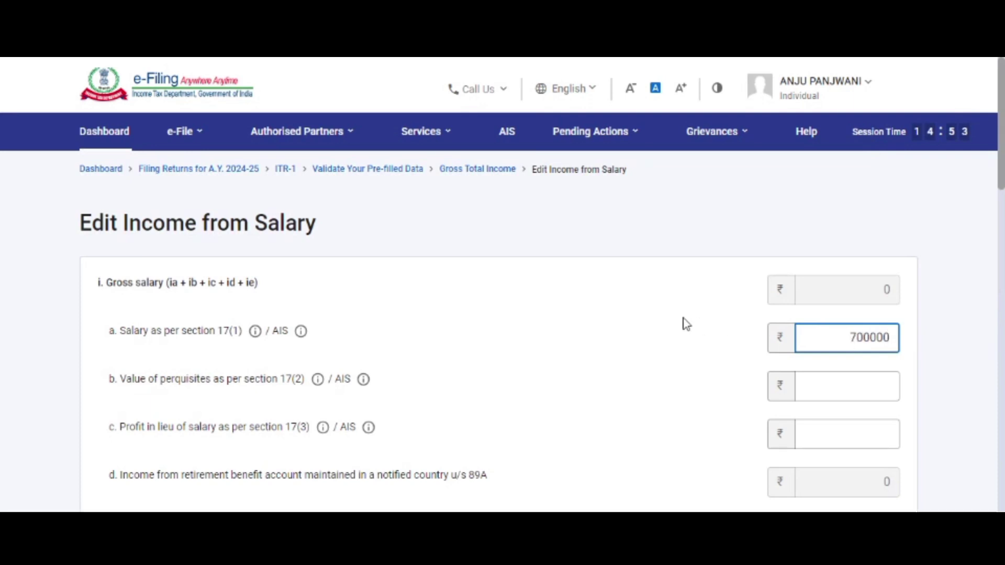
click(687, 325)
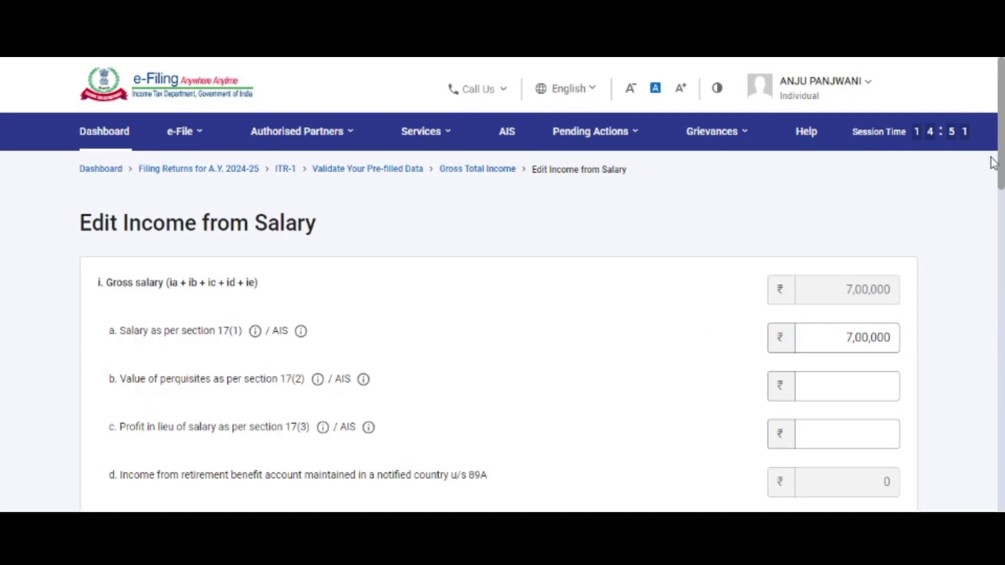
Enter a Sec 10(13A) house rent allowance of 5,500 under Exempt Allowances
drag(1001, 163, 1003, 303)
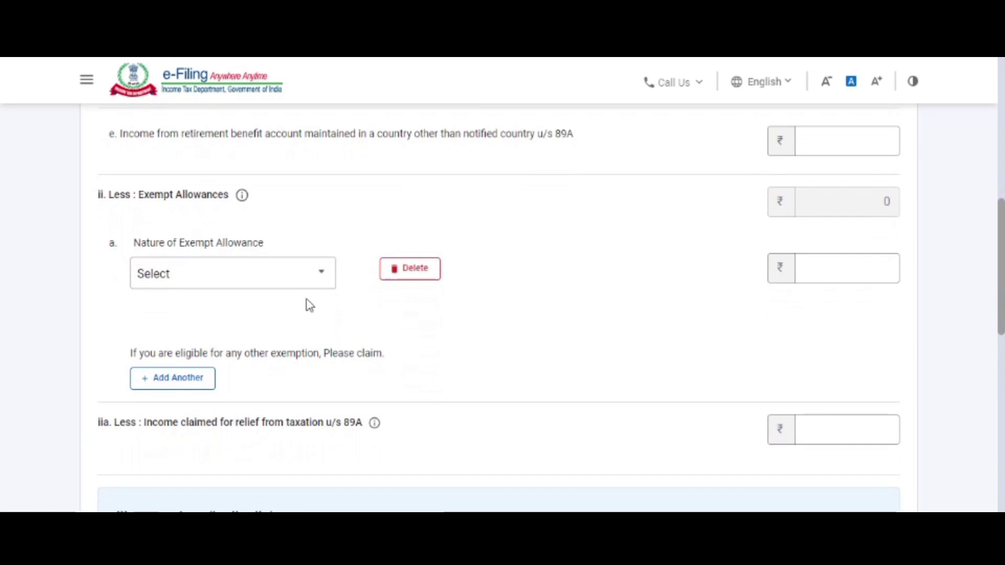
click(258, 269)
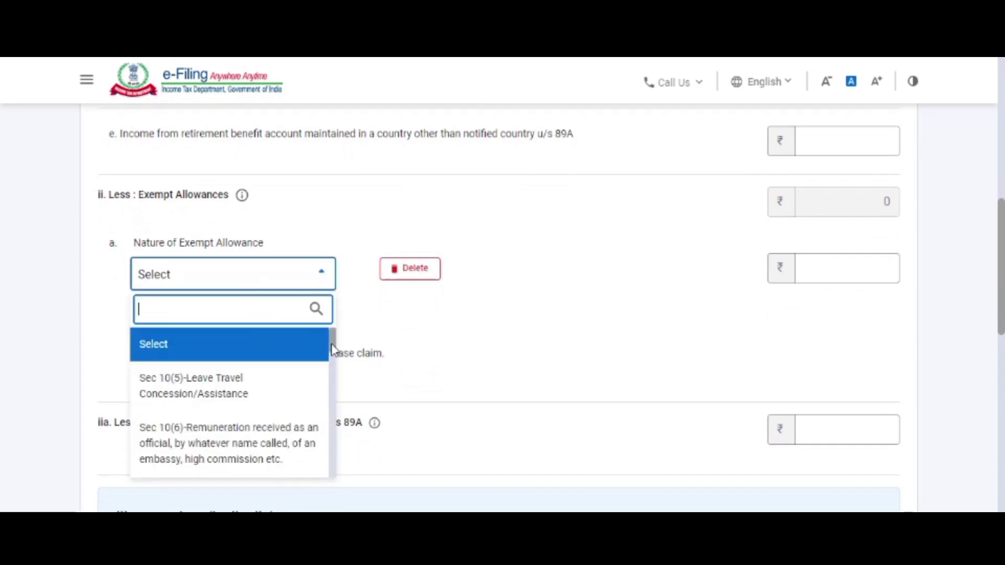
drag(333, 350, 332, 420)
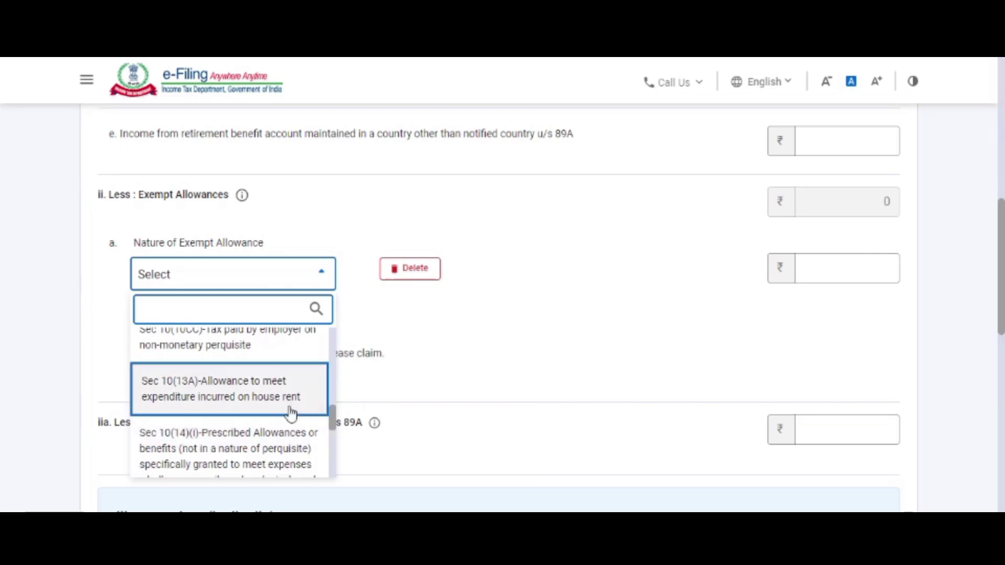
click(270, 402)
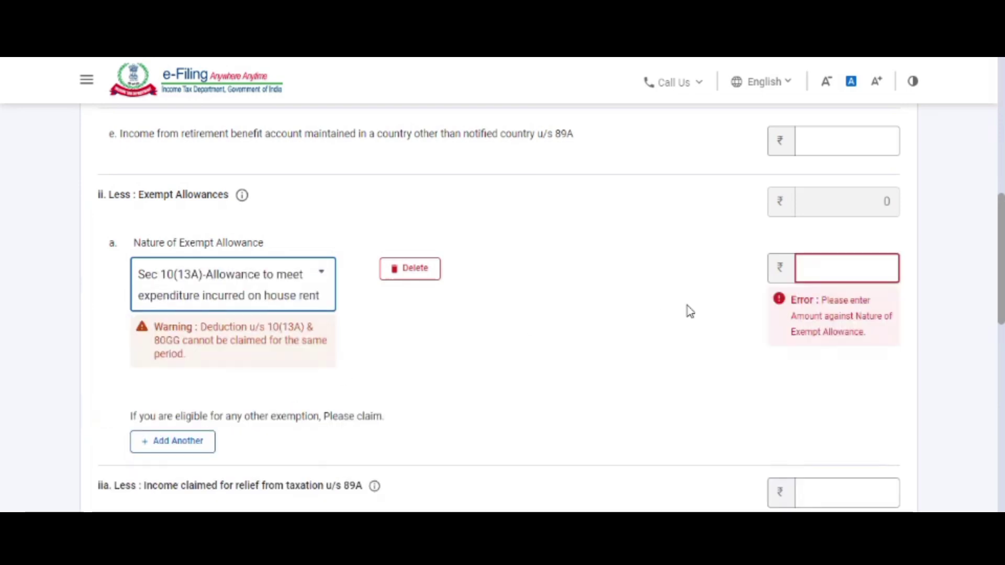
click(821, 271)
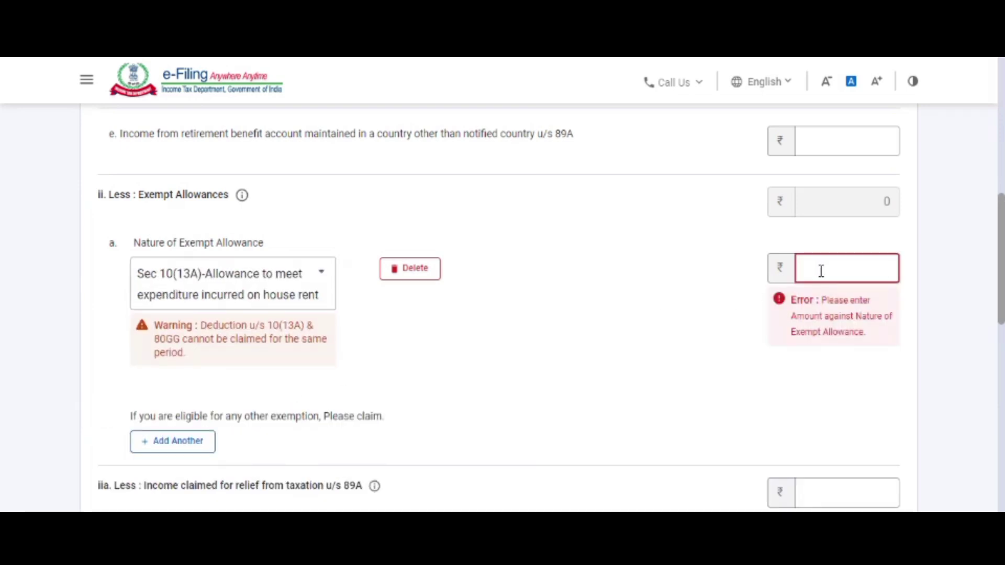
click(694, 234)
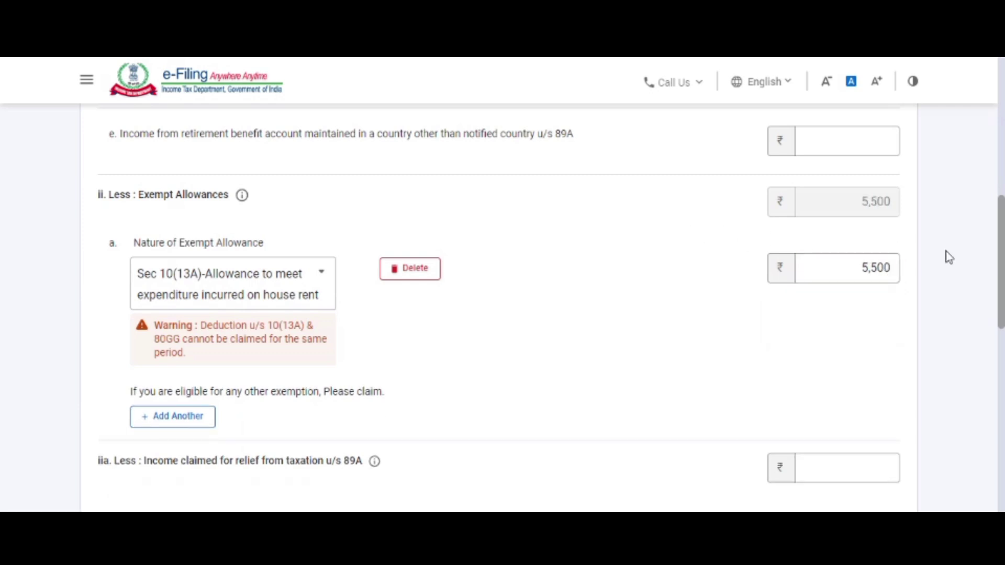
Review the net salary and section 16 deductions, and save the salary income details
drag(1000, 283, 1001, 393)
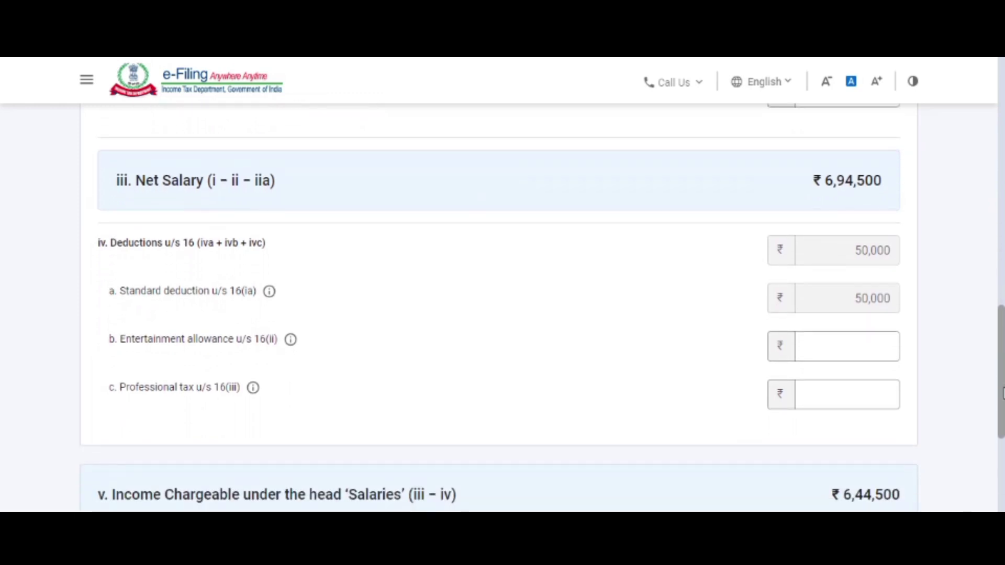
drag(1002, 393, 1002, 446)
click(897, 386)
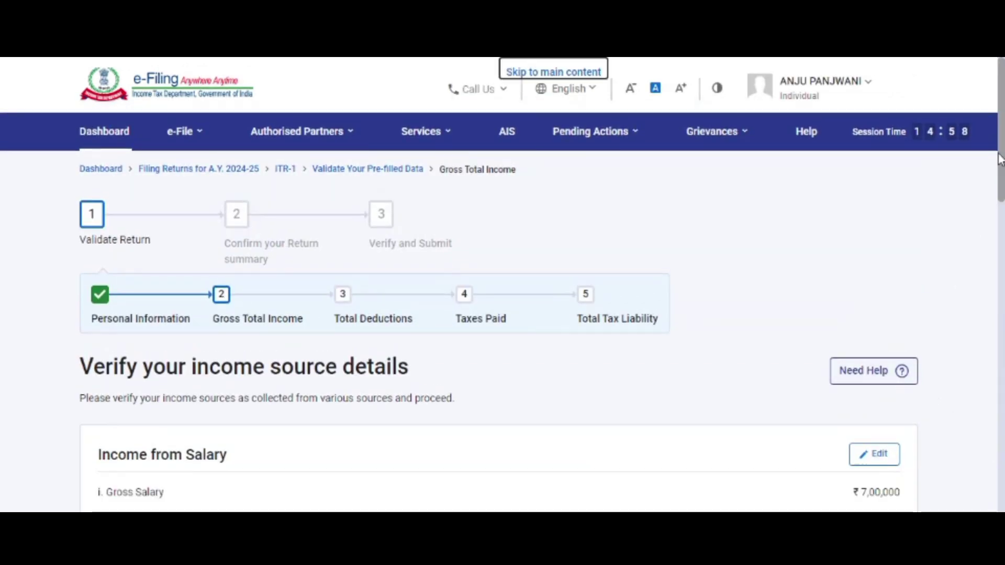
Add a Self Occupied house property with interest payable on borrowed capital of 2,00,000
drag(1000, 160, 1002, 349)
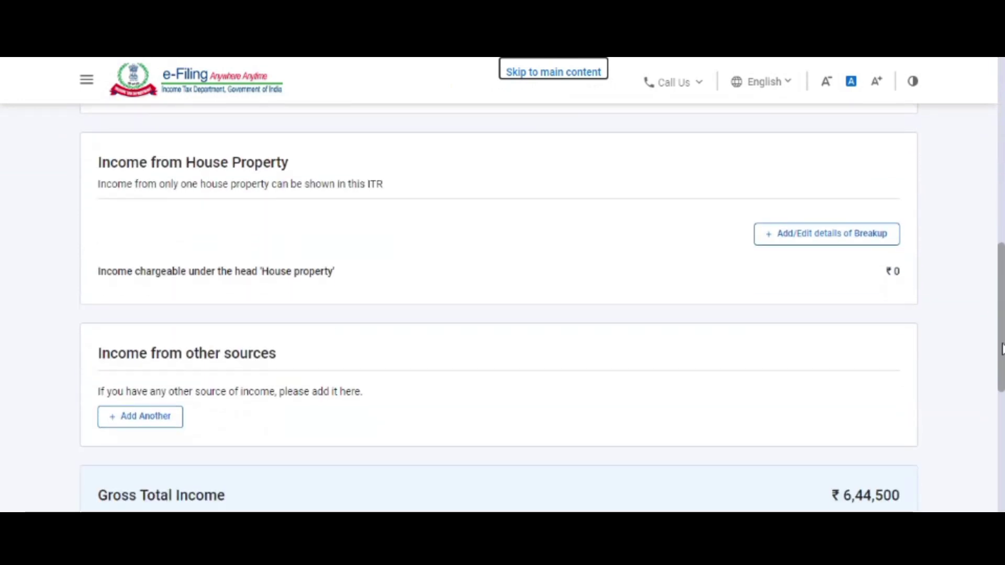
click(860, 242)
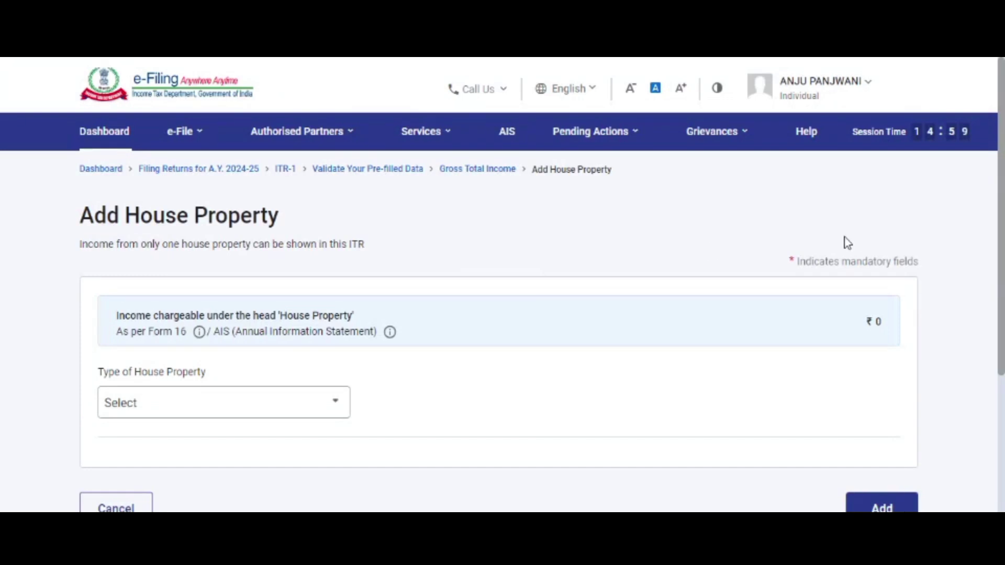
click(304, 406)
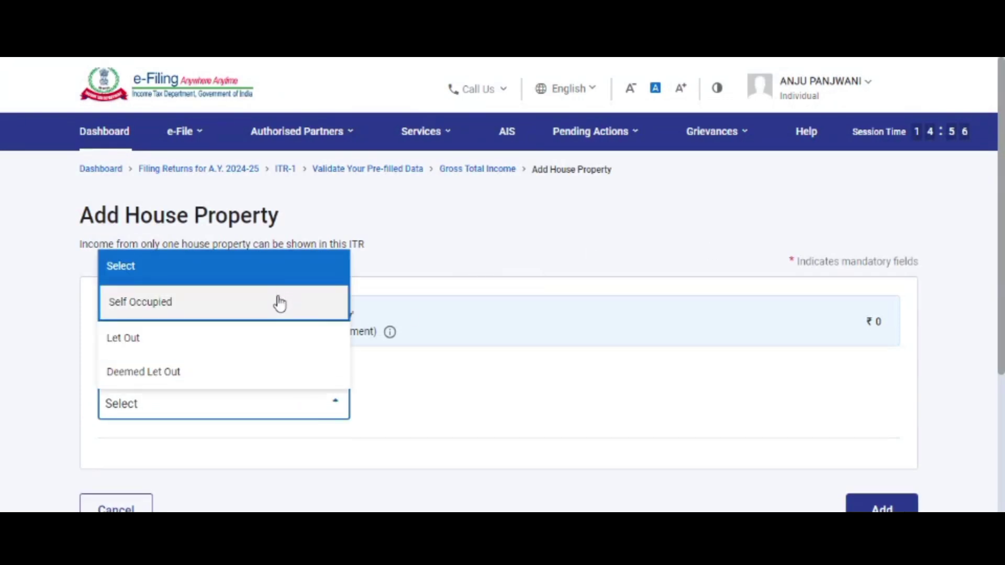
click(280, 304)
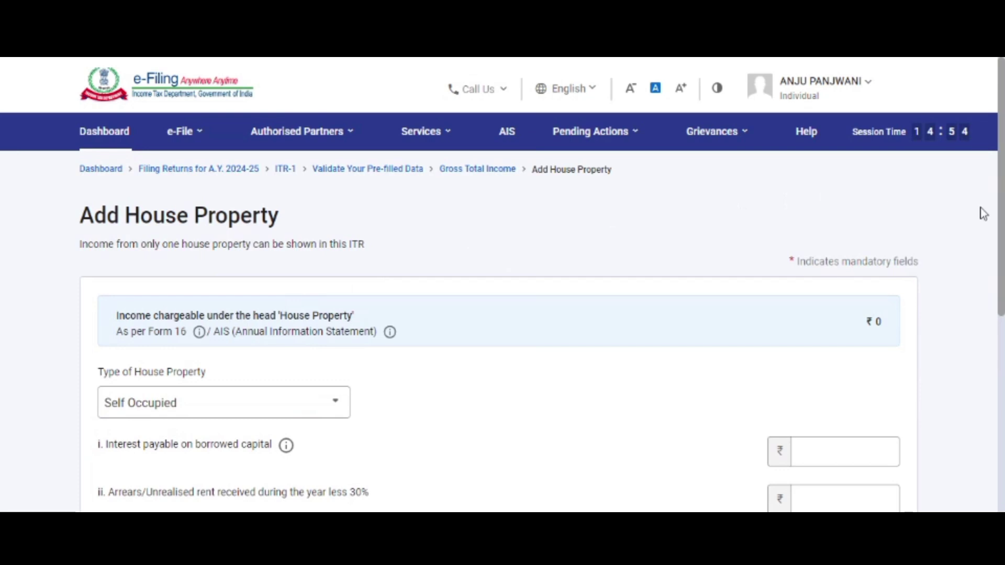
drag(1000, 218, 1001, 283)
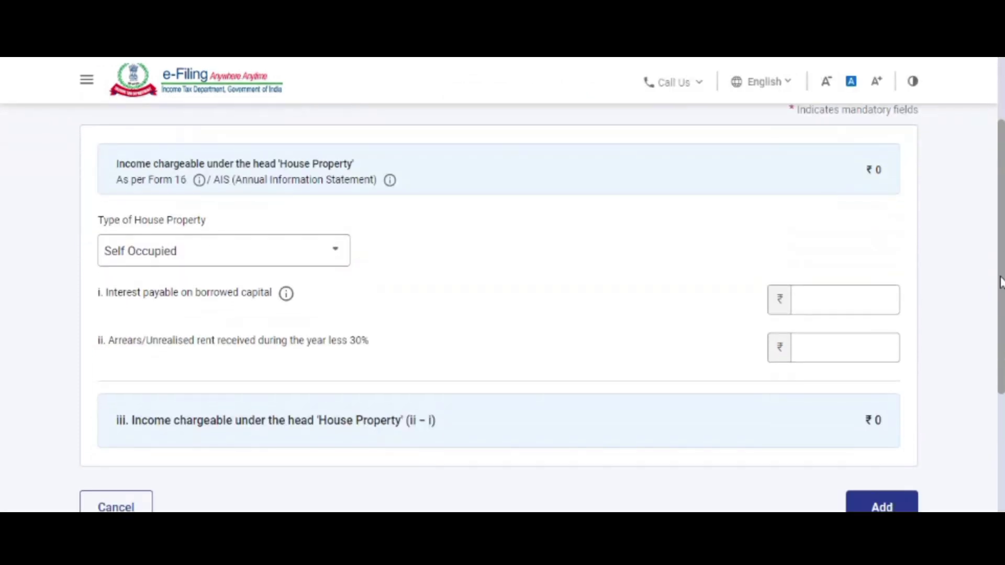
click(886, 293)
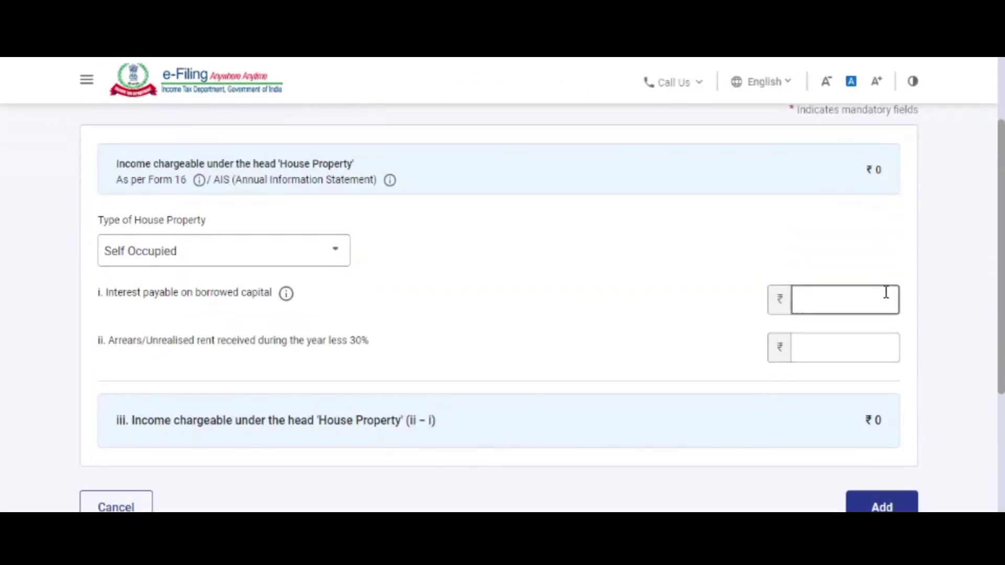
click(701, 285)
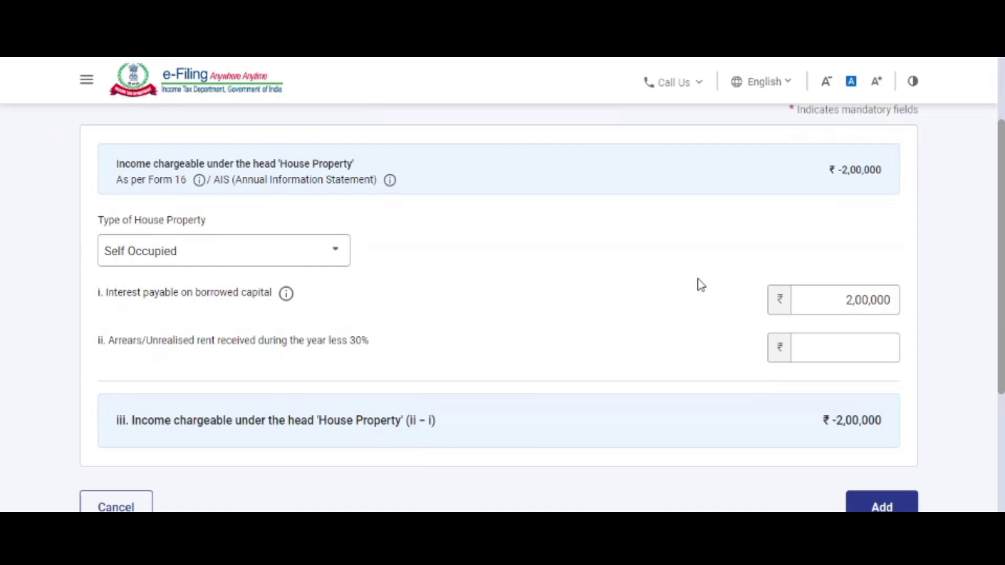
click(876, 504)
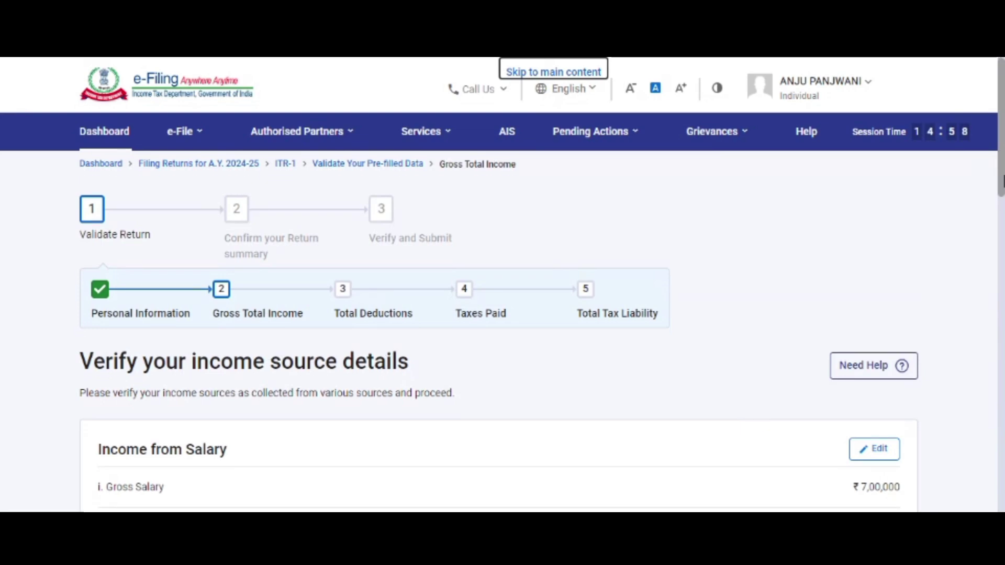
Start adding income from other sources and skip its preliminary questions, confirming the skip
drag(1000, 157, 1003, 413)
click(155, 234)
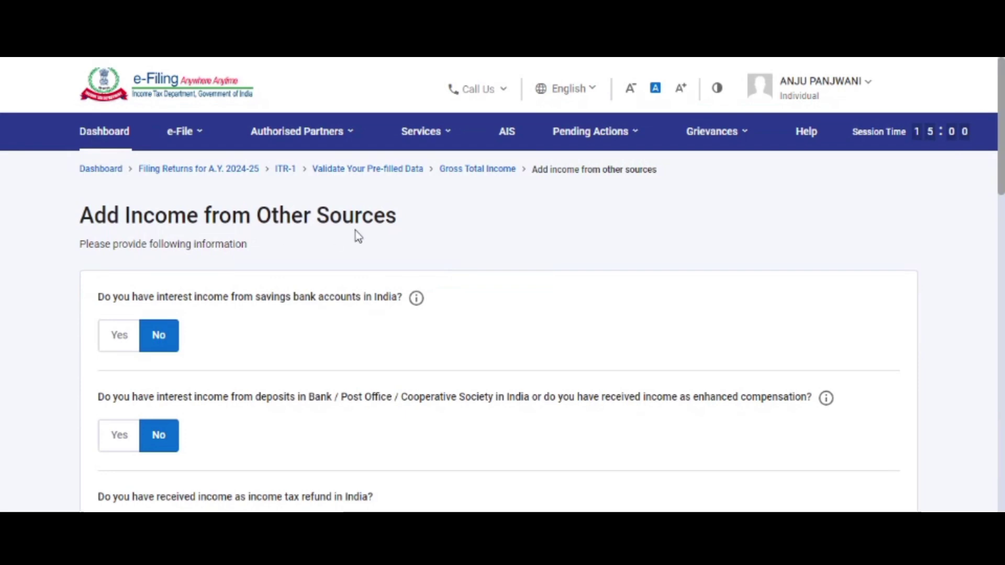
drag(1001, 164, 1004, 446)
drag(1003, 485, 1003, 492)
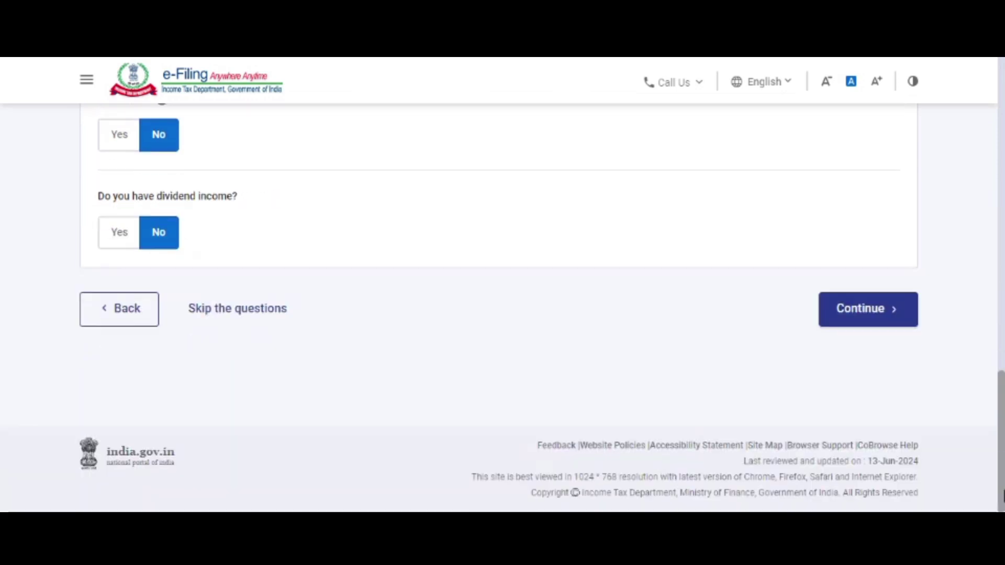
click(248, 309)
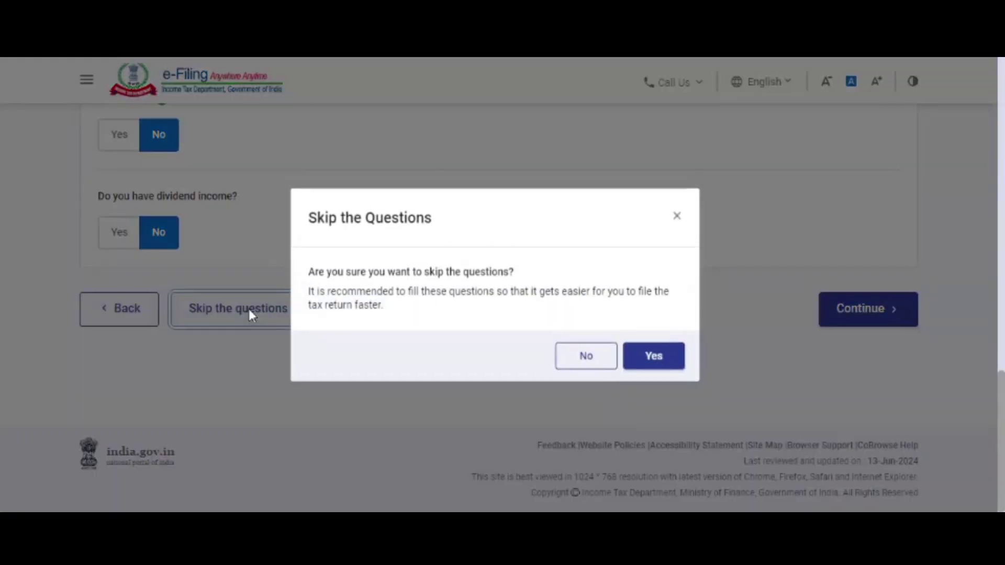
click(675, 366)
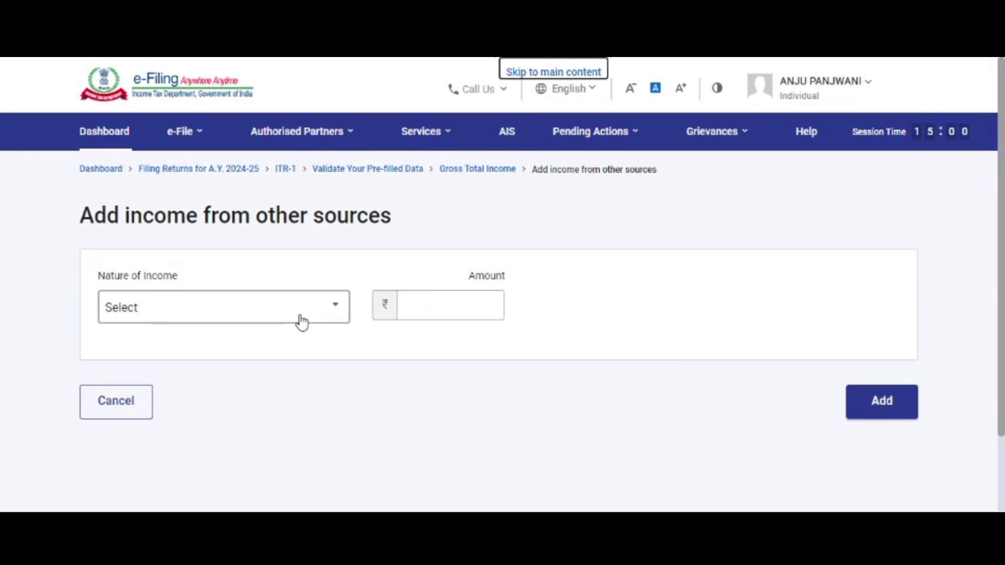
Add Interest from Saving Bank Account of 6,000 as income from other sources
click(301, 321)
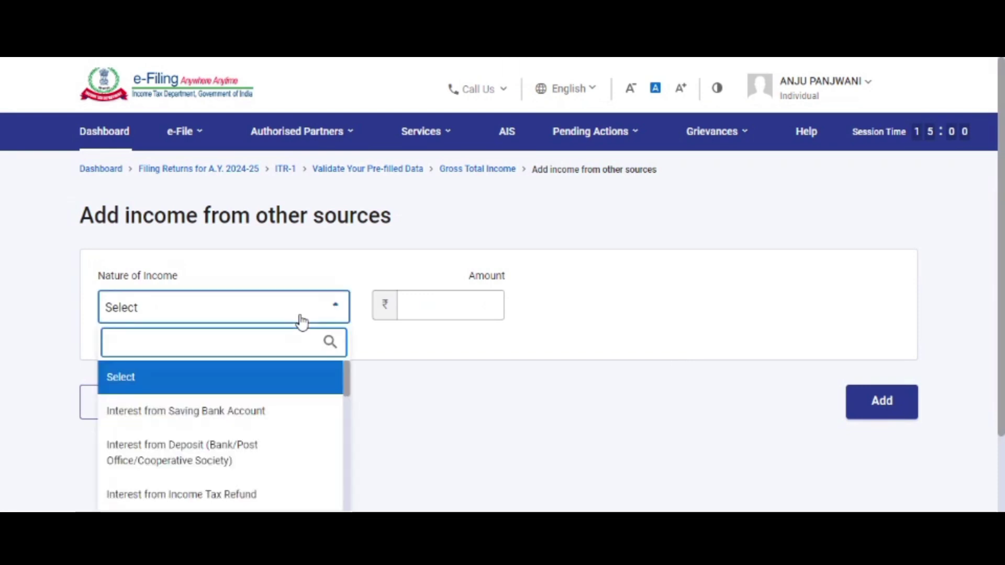
click(264, 413)
click(432, 303)
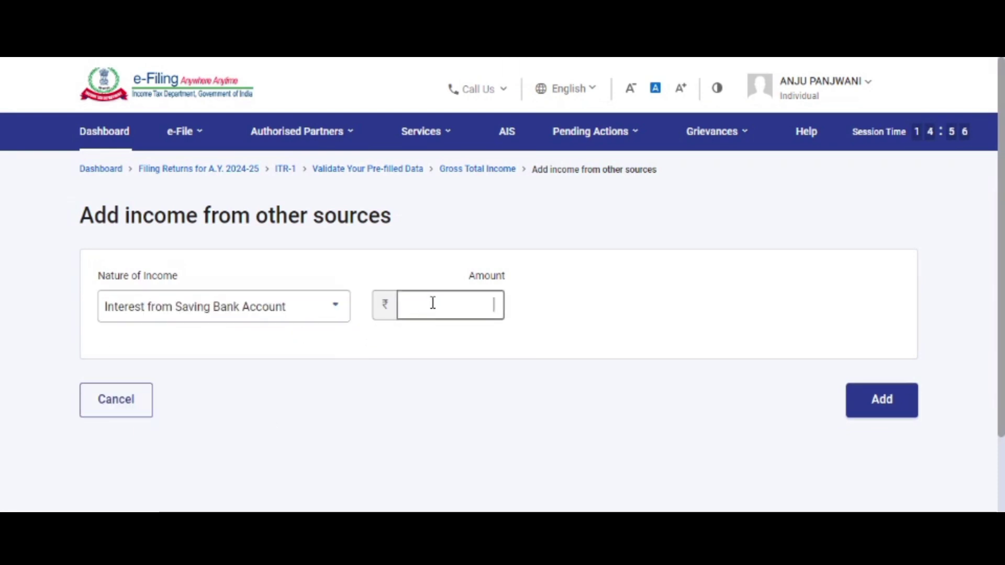
text(6000)
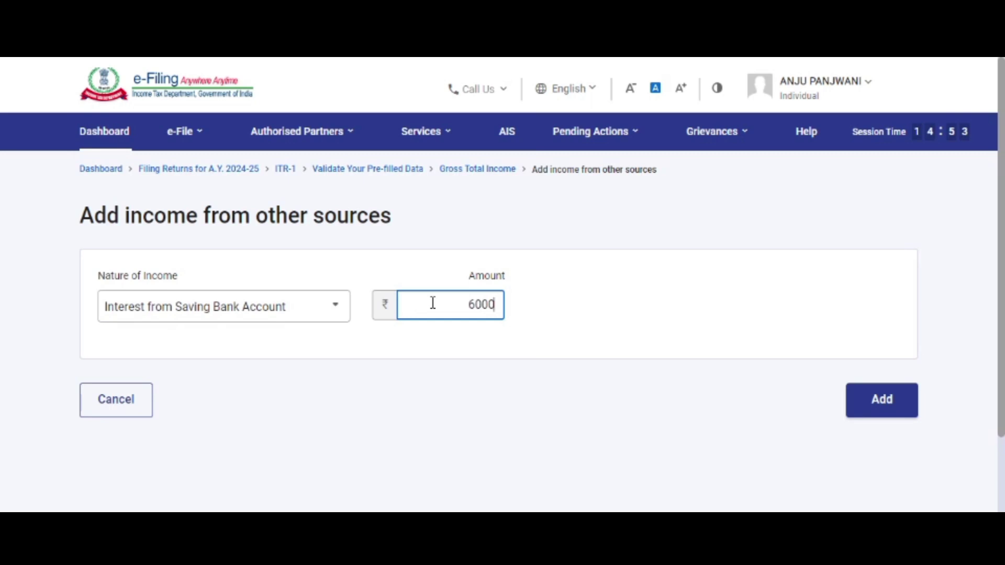
click(598, 318)
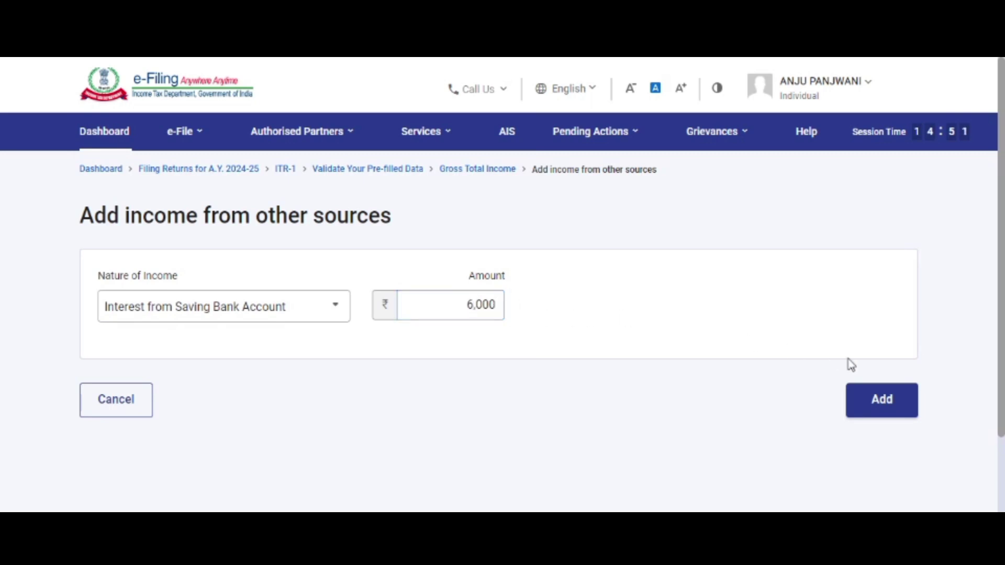
click(880, 413)
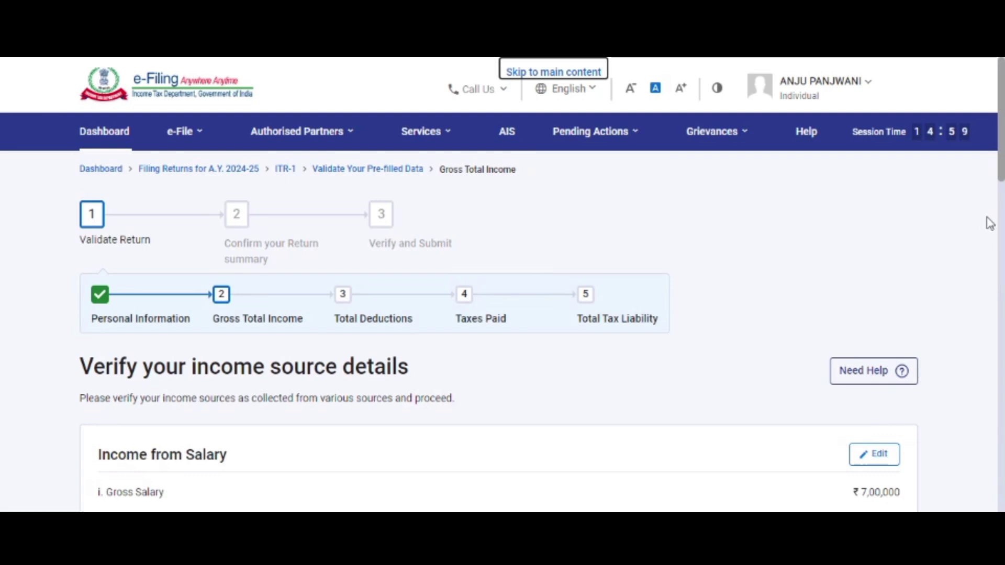
Add another income from other sources: Interest from Deposit (Bank/Post Office/Cooperative Society) of 6,800
drag(1002, 180, 1001, 414)
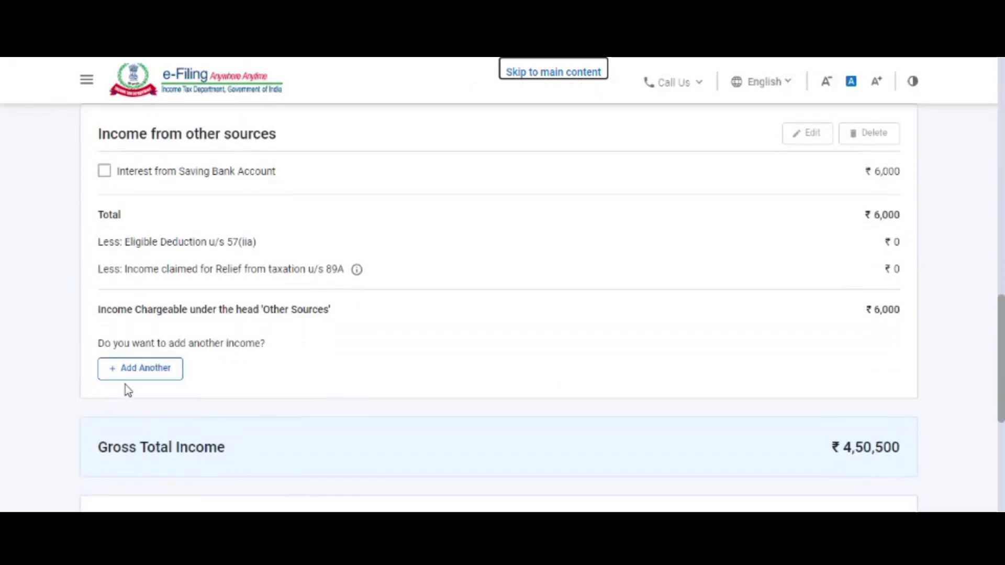
click(141, 375)
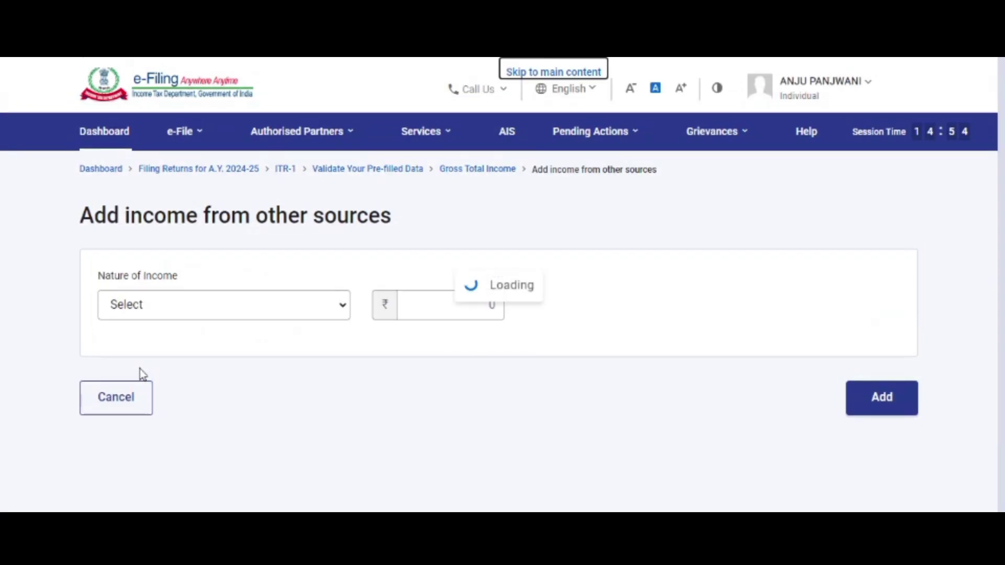
click(223, 308)
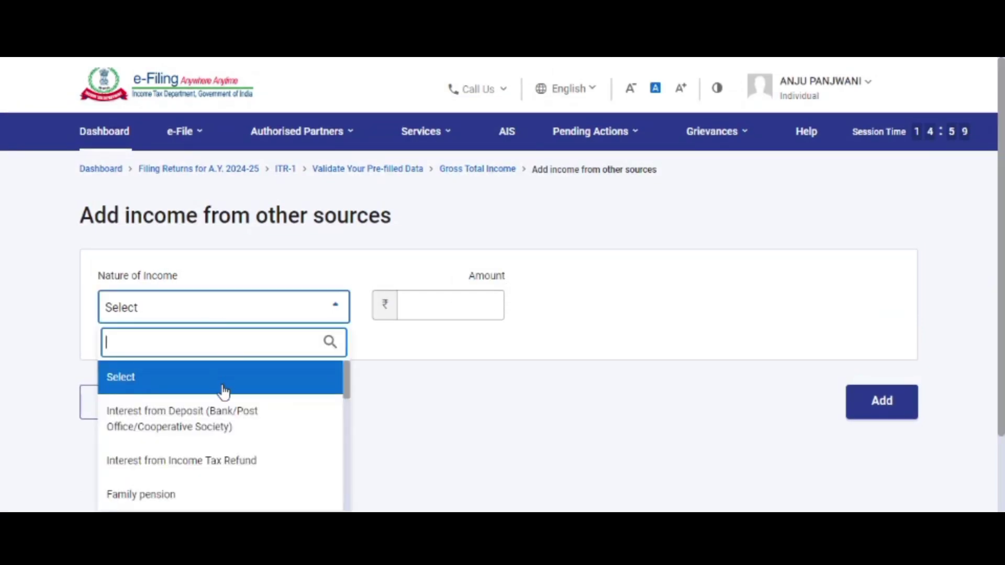
click(224, 422)
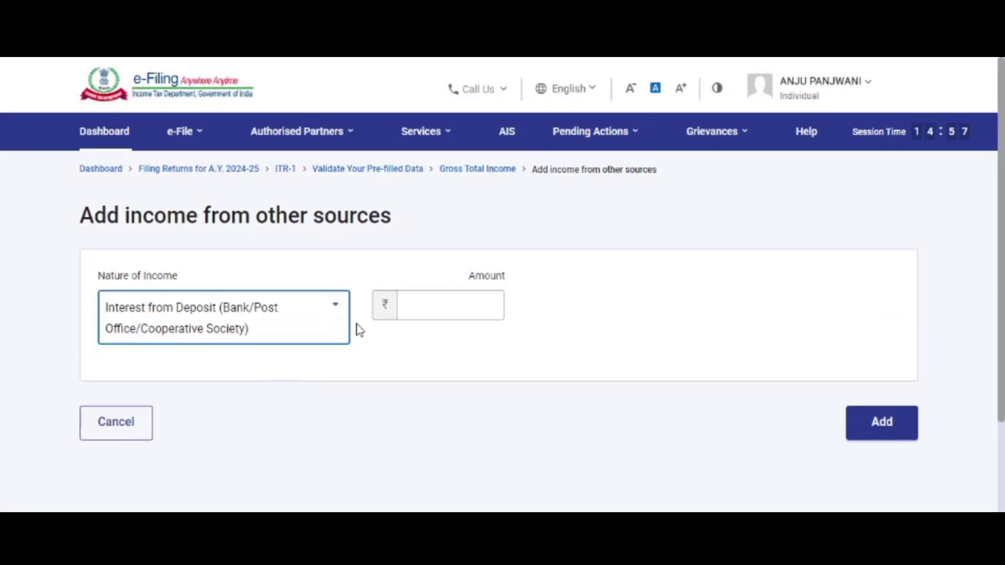
click(428, 296)
click(428, 303)
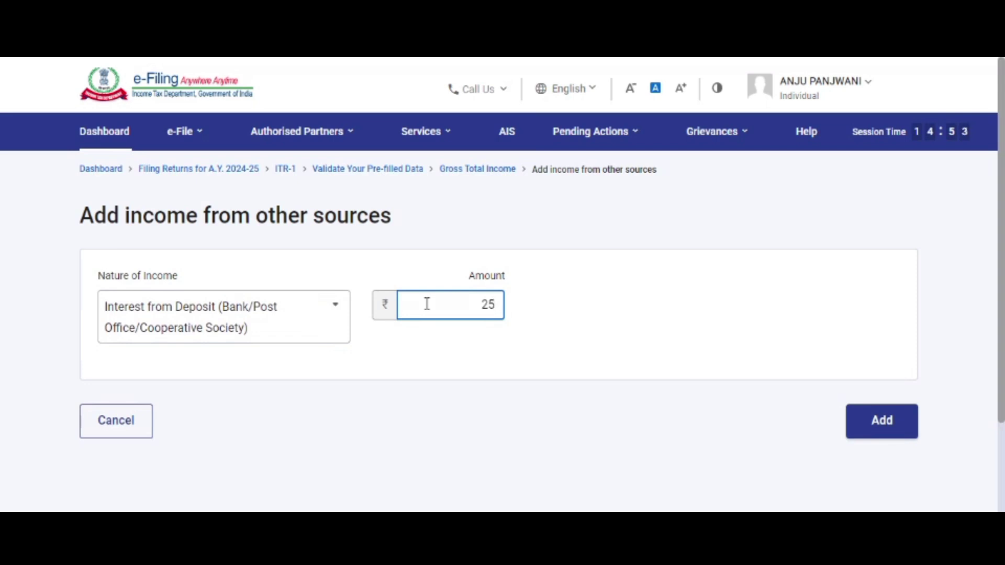
key(BackSpace)
text(6800)
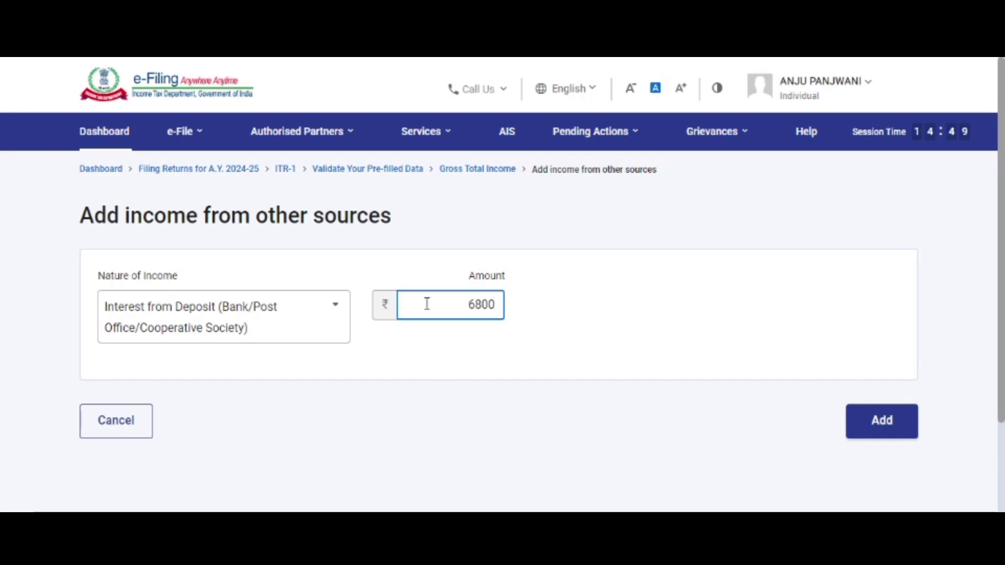
click(556, 320)
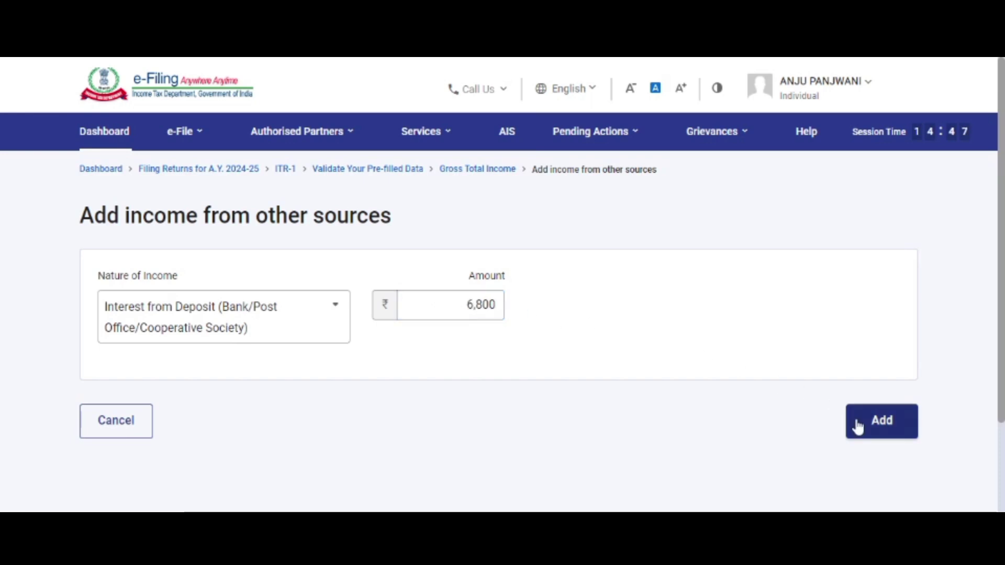
click(880, 429)
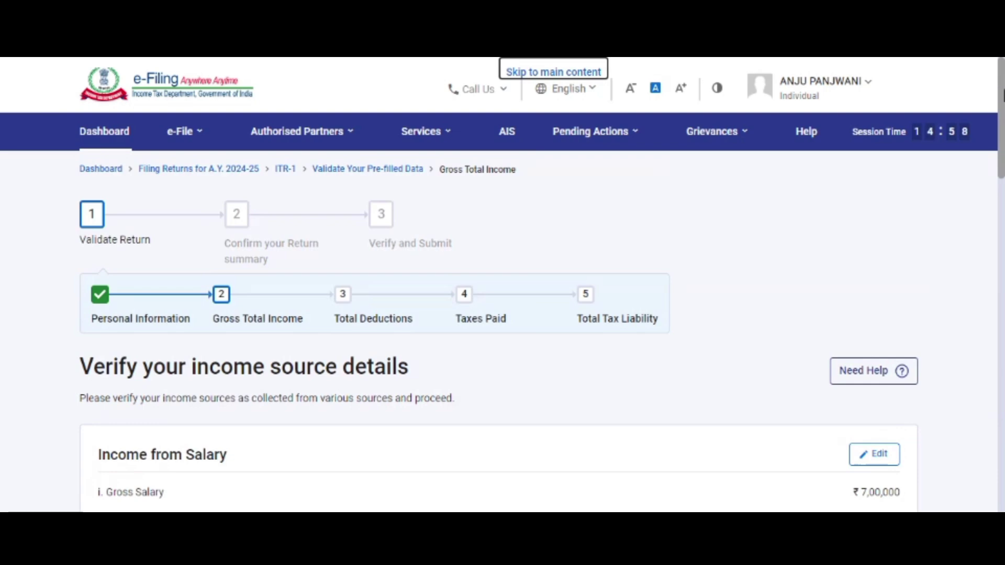
Confirm the Gross Total Income section without adding exempt income and open Total Deductions
drag(1004, 96, 1004, 432)
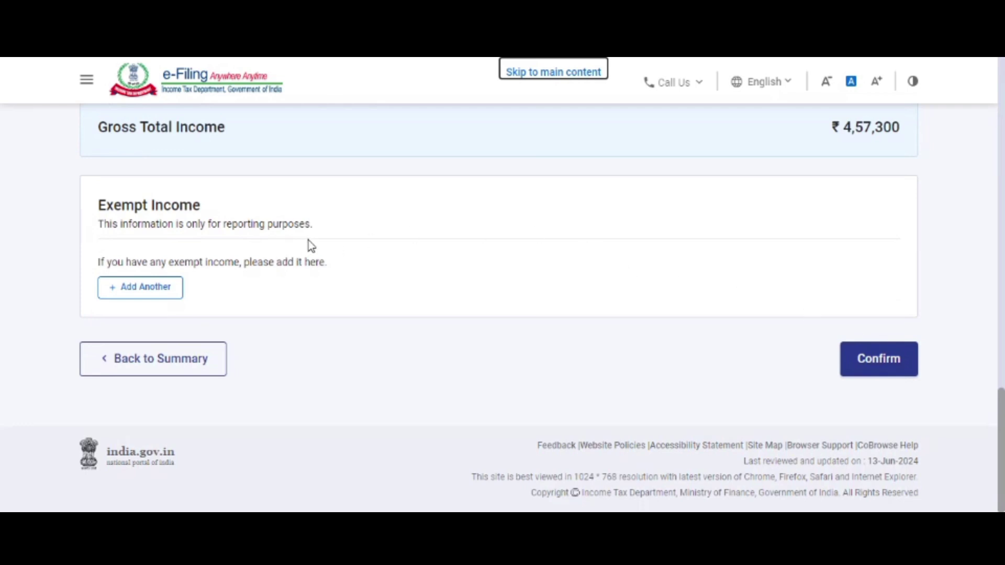
click(885, 360)
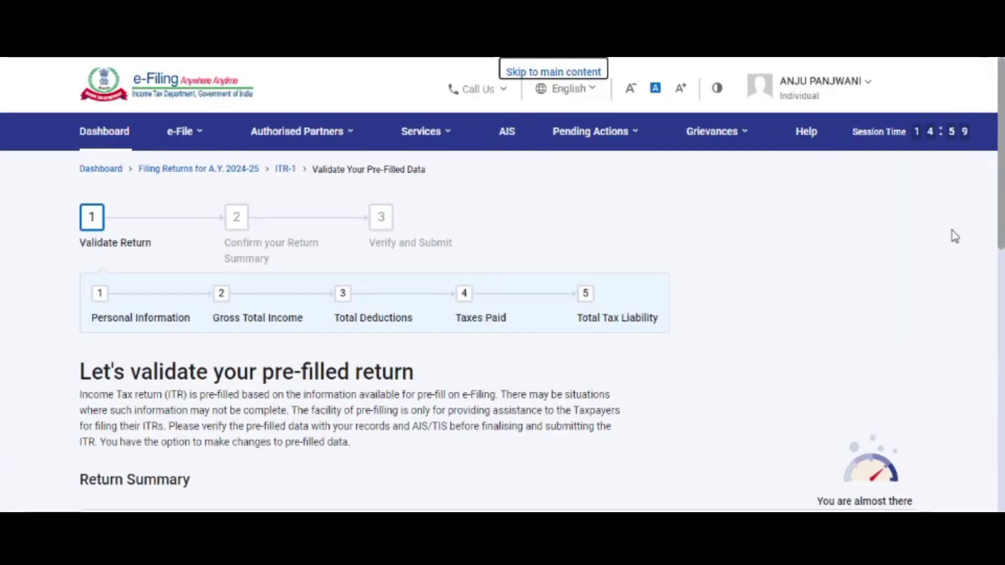
scroll(622, 289, down, 8)
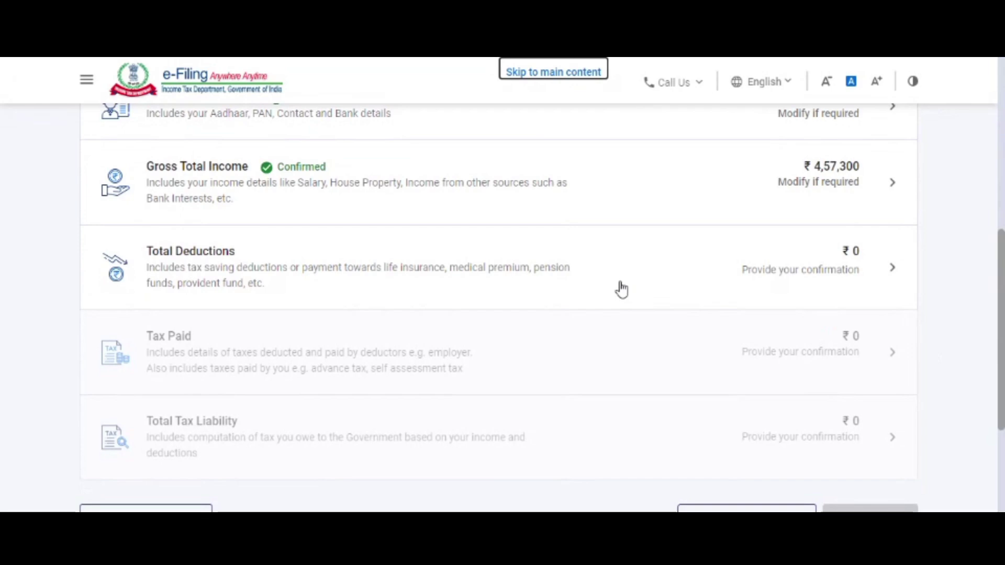
click(622, 289)
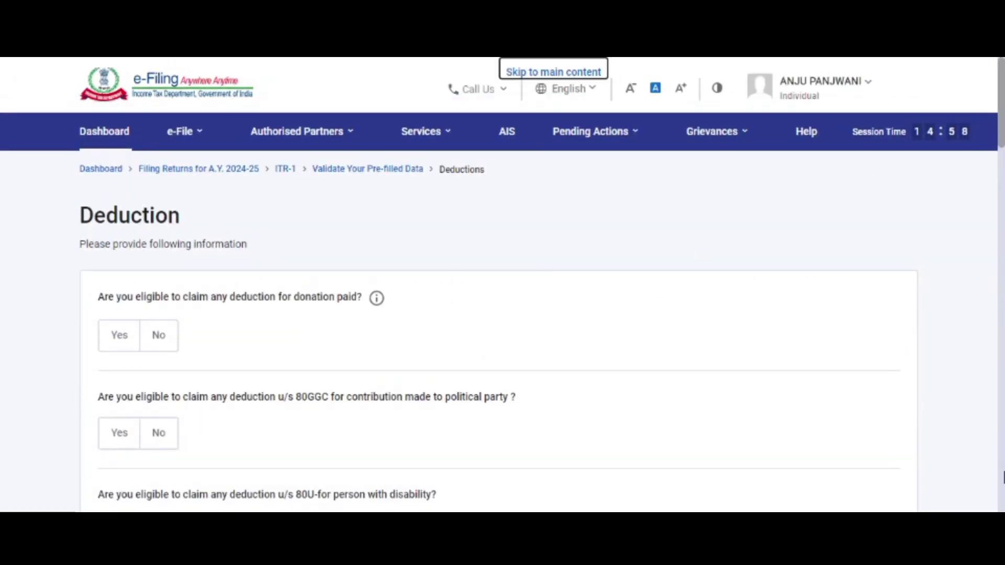
Skip the deduction eligibility questions and confirm the skip
scroll(1003, 478, down, 15)
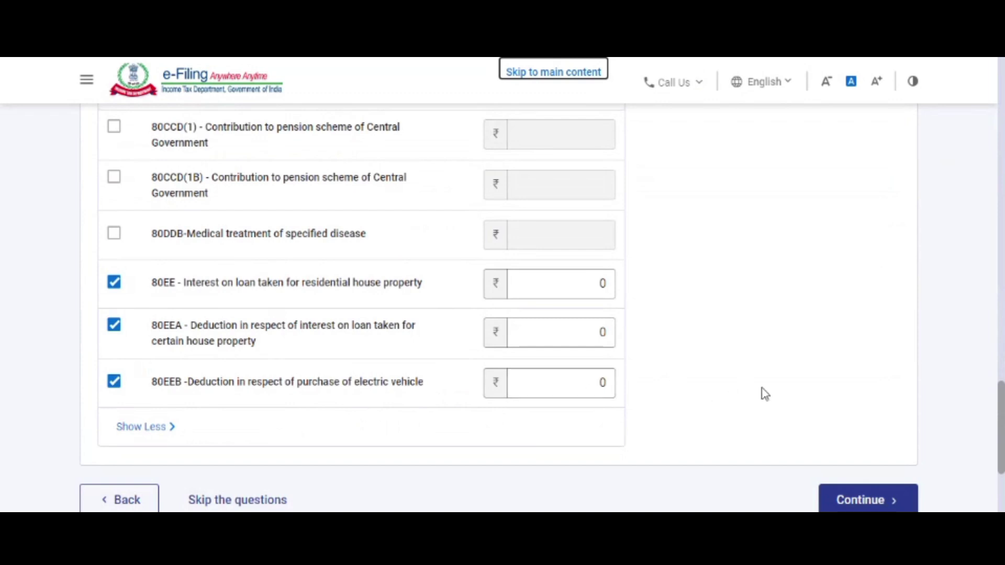
click(262, 504)
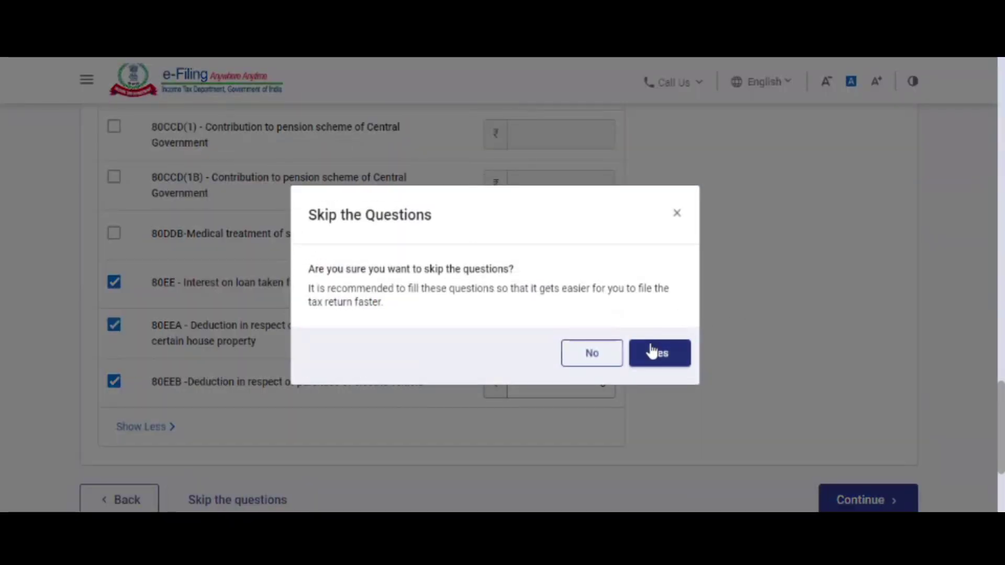
click(652, 352)
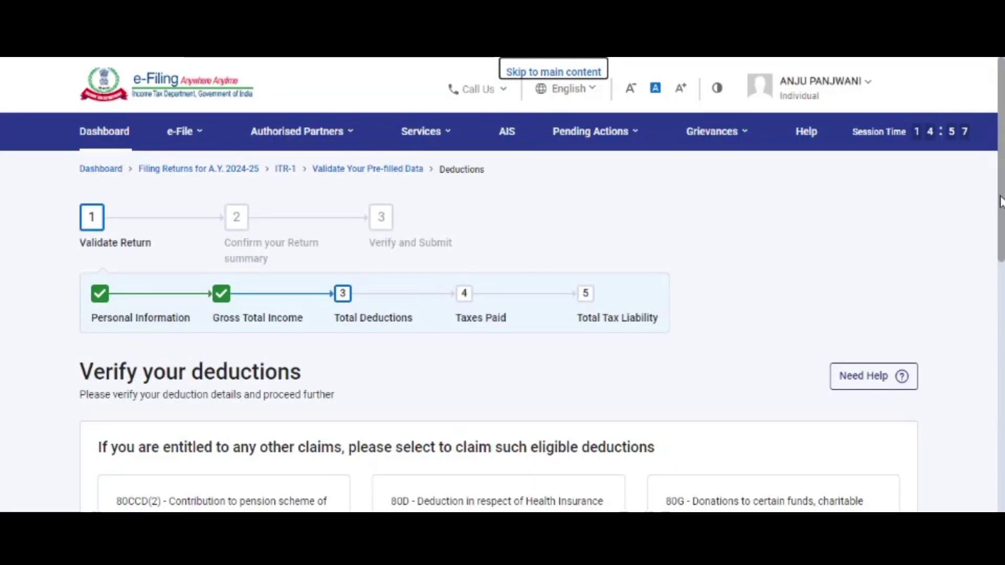
Add an 80TTA deduction of 5,500 for interest on saving bank accounts and confirm the Total Deductions section
drag(1000, 201, 1002, 393)
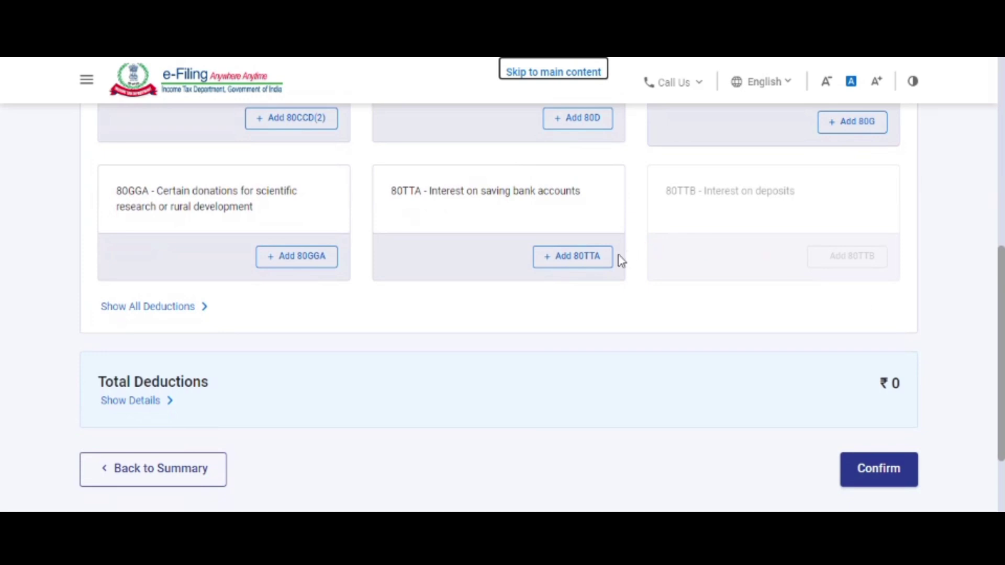
click(587, 260)
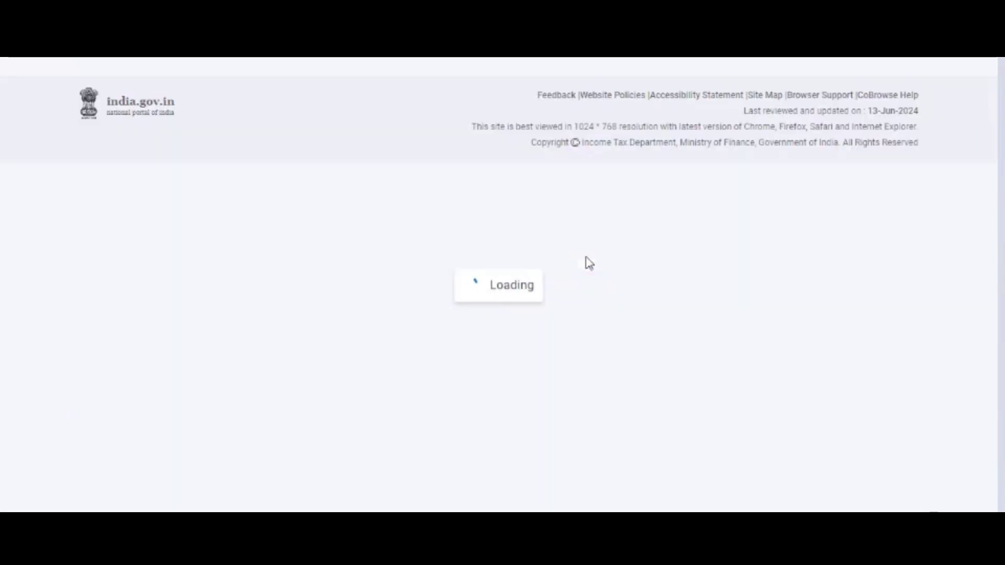
click(803, 282)
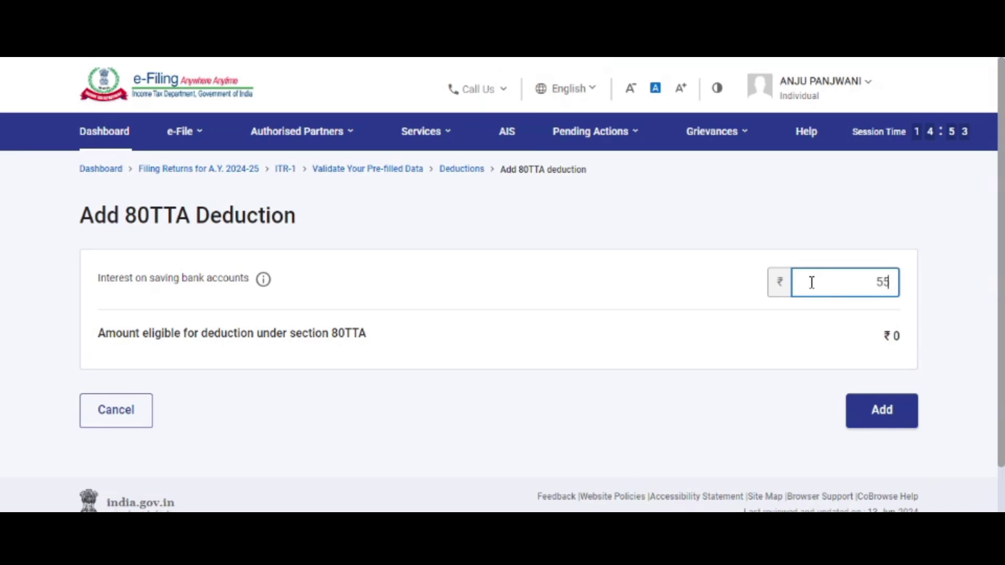
text(5500)
click(739, 288)
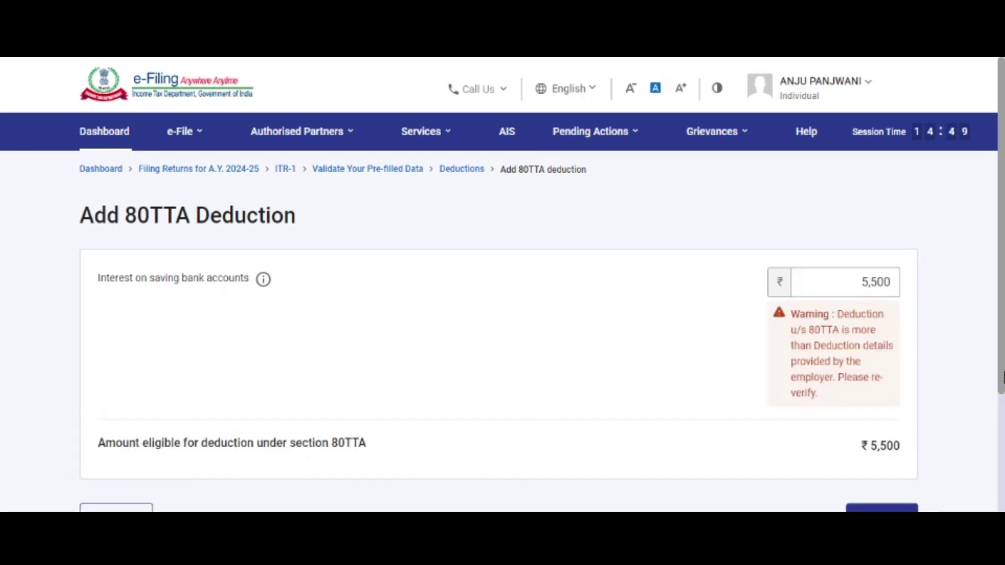
drag(1001, 377, 980, 426)
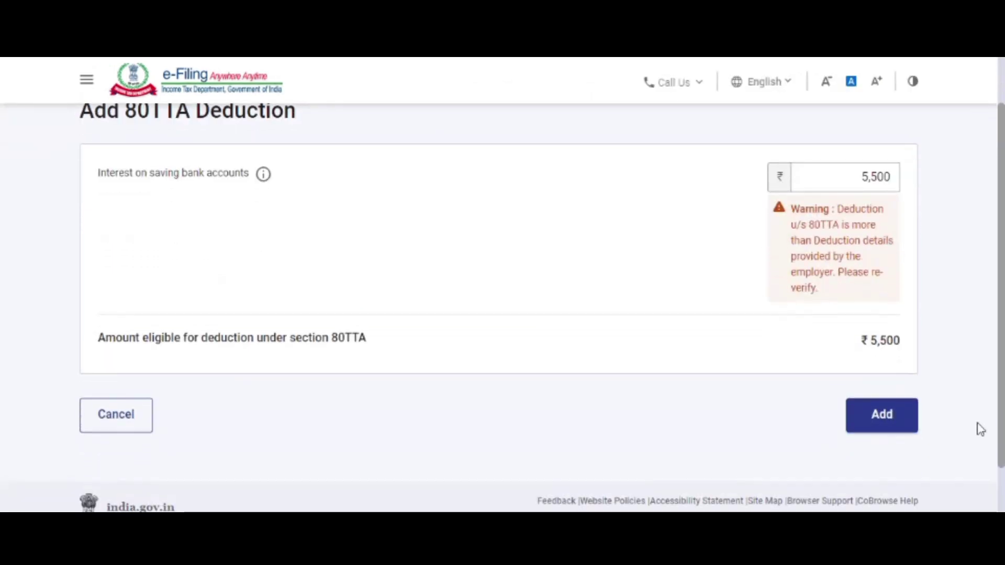
click(893, 423)
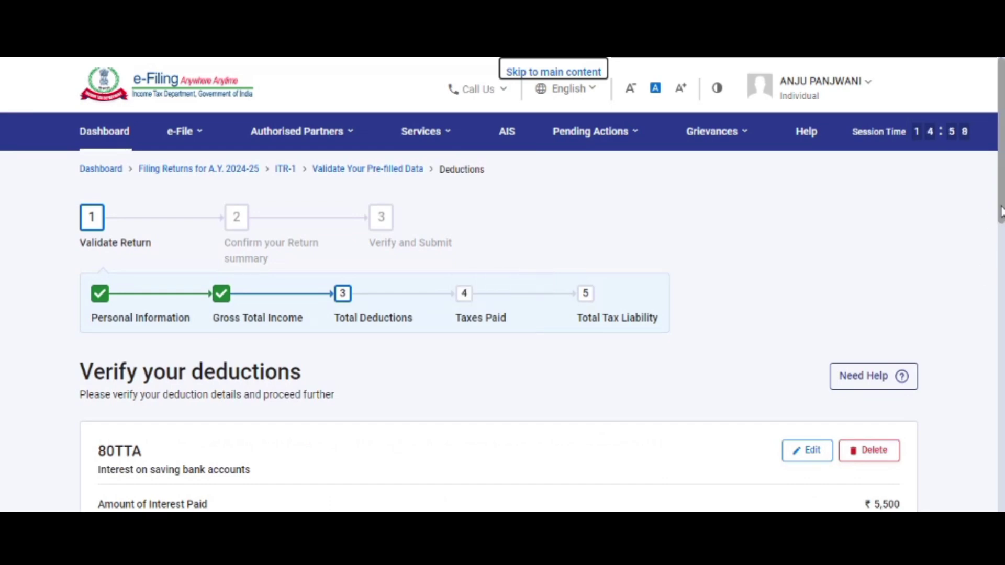
drag(1001, 213, 969, 467)
click(890, 398)
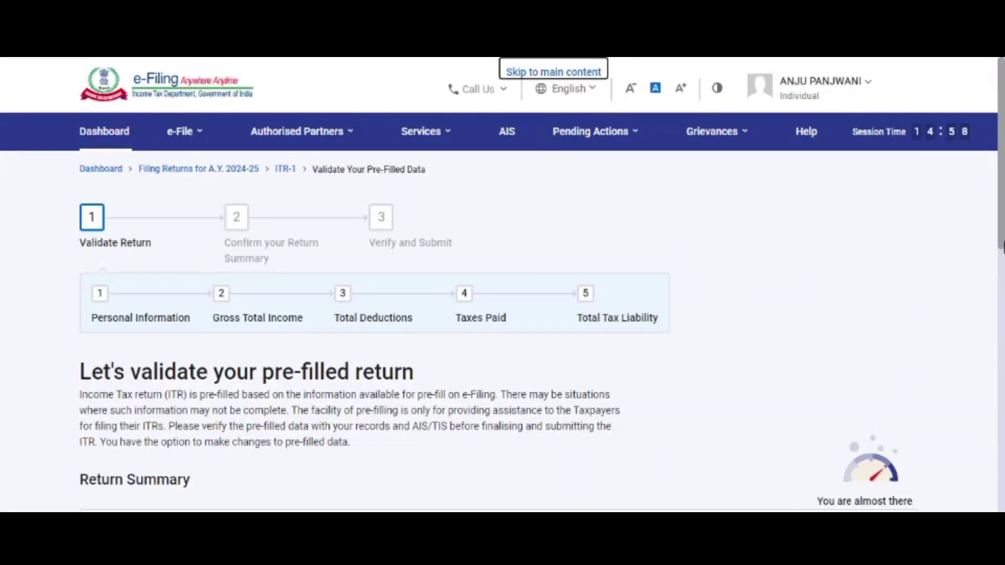
Open the Tax Paid section of the return summary and confirm the taxes paid details without adding any entries
drag(1001, 242, 1001, 476)
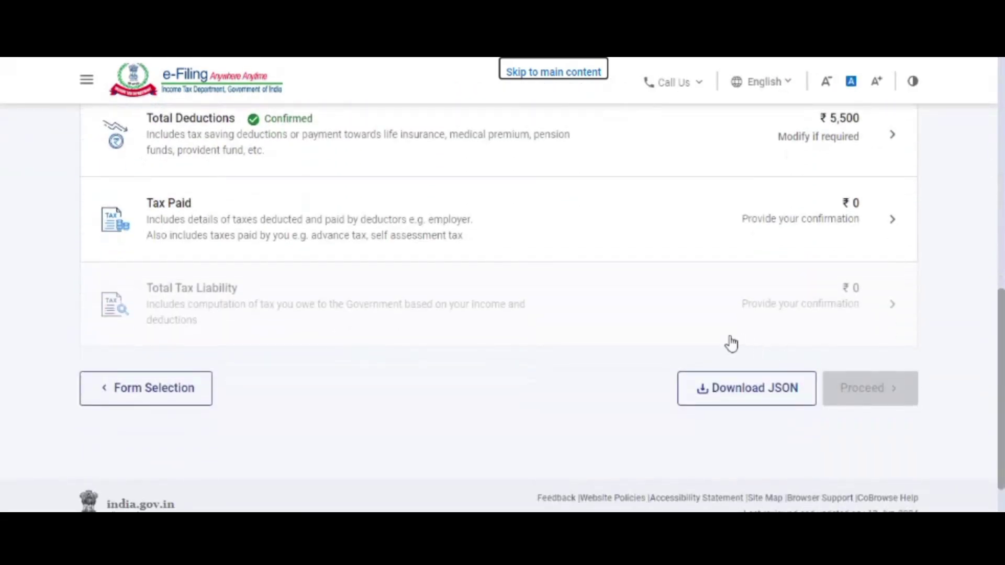
click(623, 211)
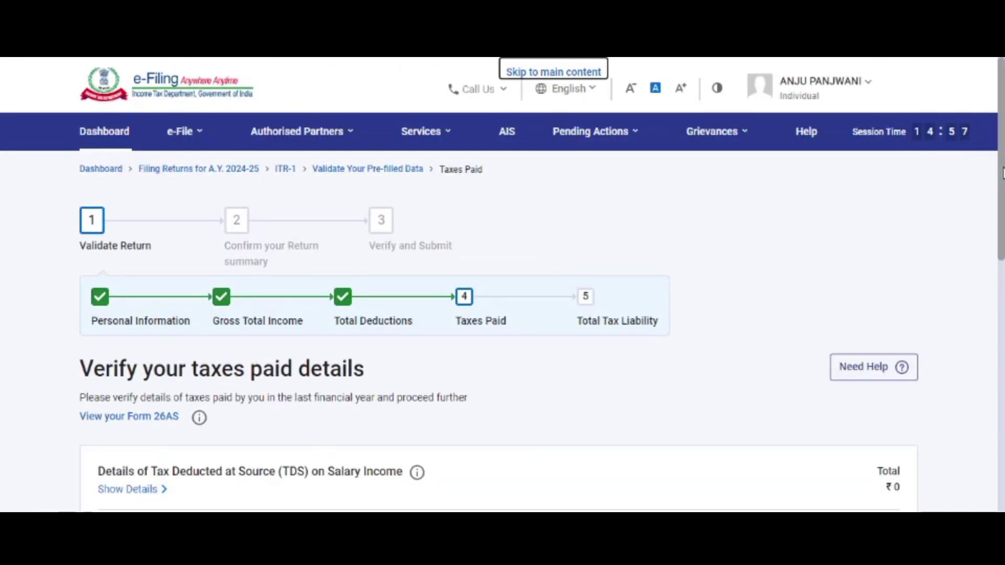
scroll(1002, 173, down, 9)
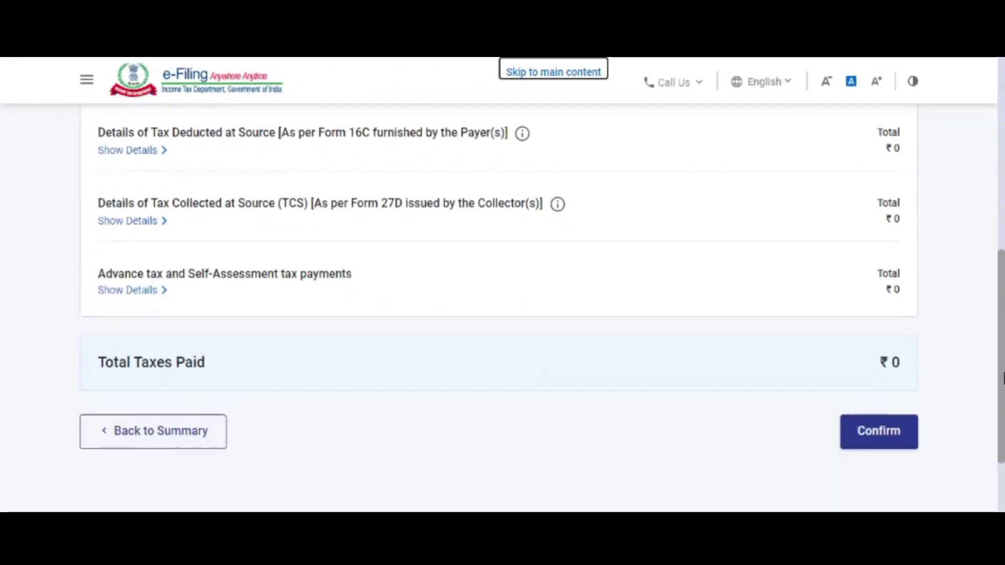
scroll(1002, 378, down, 2)
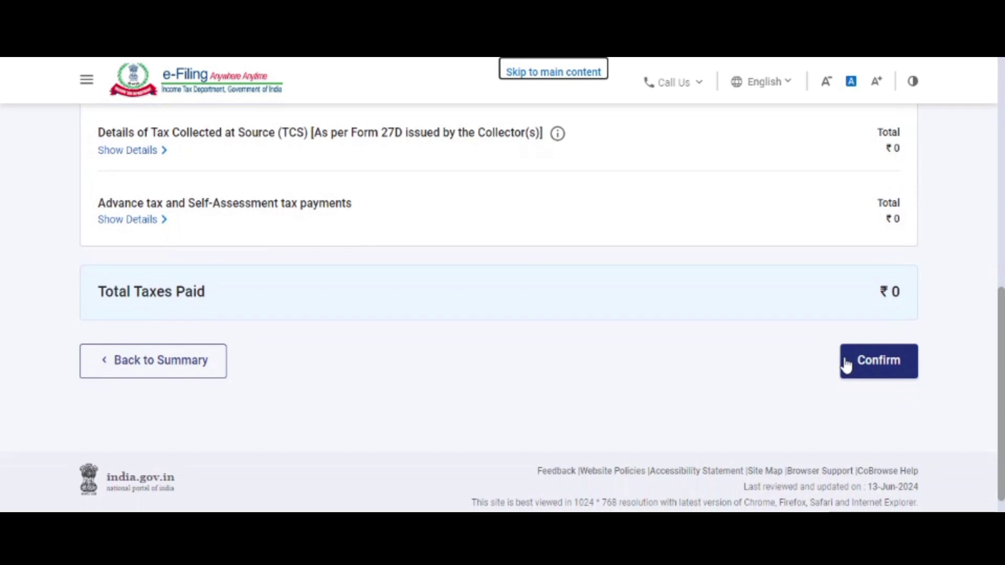
click(847, 365)
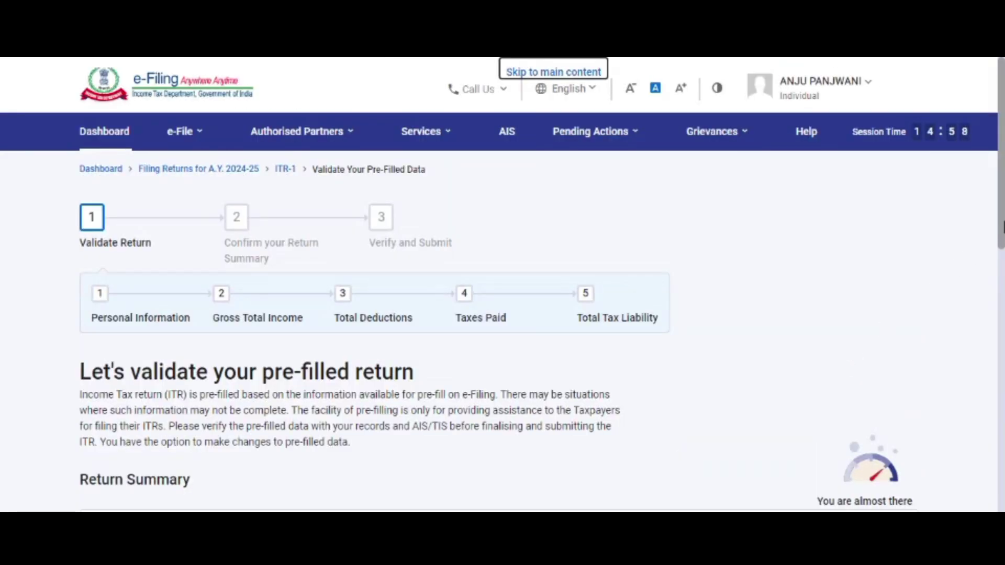
Open and confirm the Total Tax Liability section, and check the section statuses in the return summary
scroll(1002, 226, down, 10)
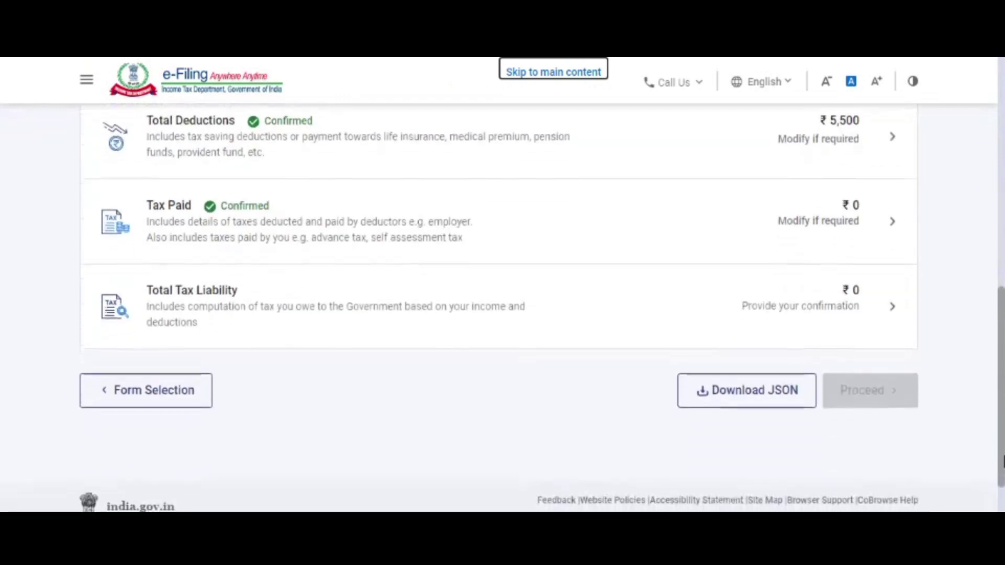
click(778, 390)
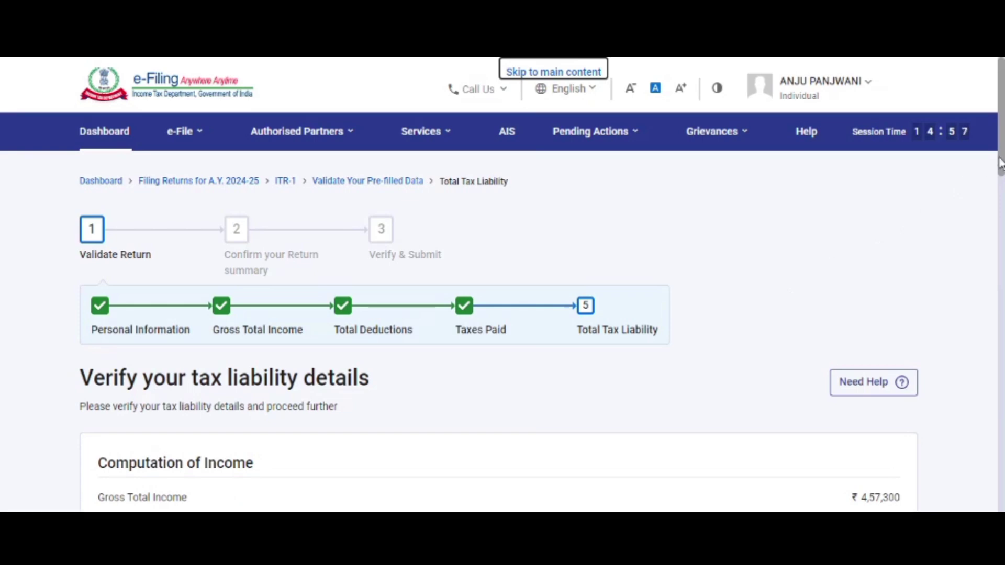
drag(1002, 161, 1003, 484)
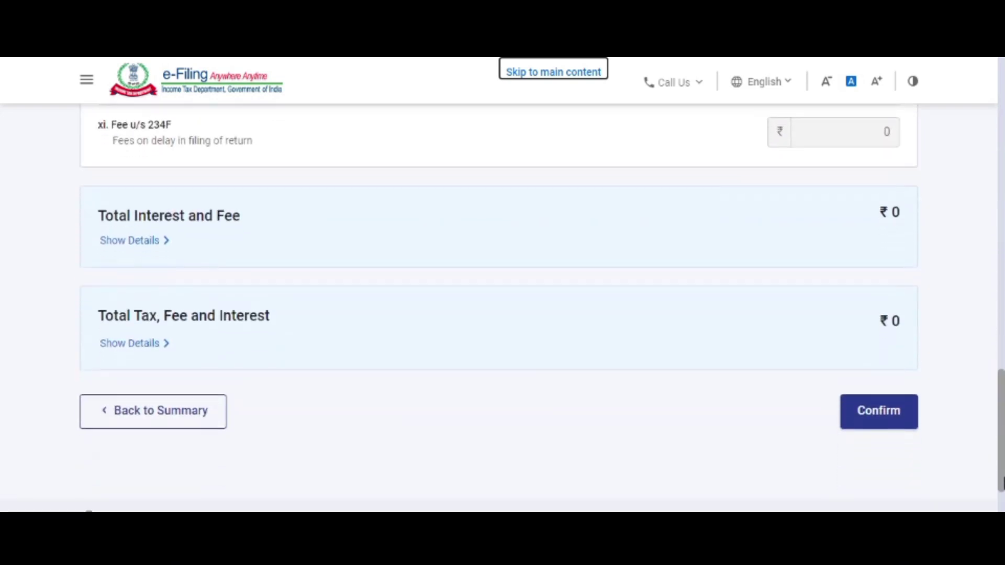
click(882, 412)
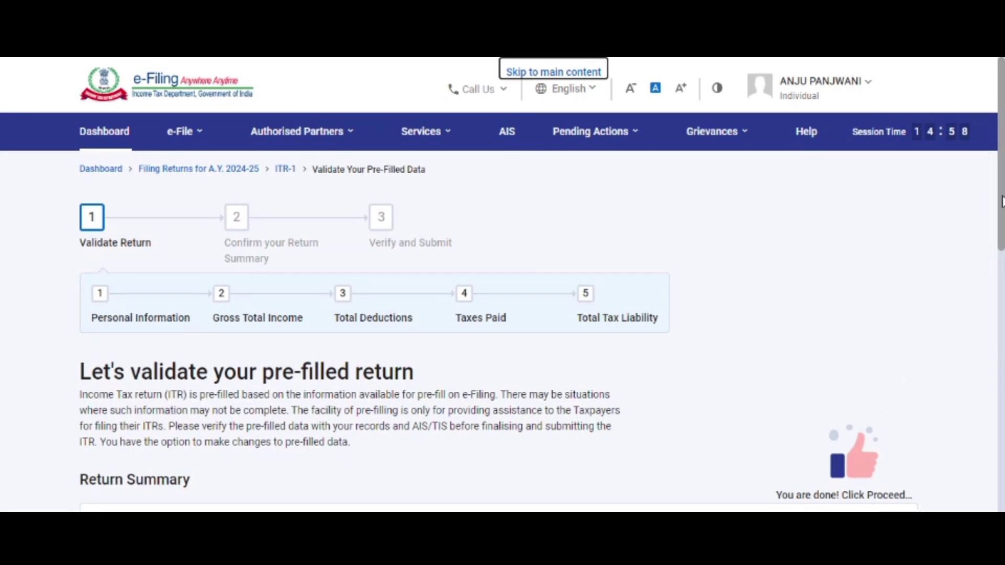
scroll(502, 309, down, 8)
scroll(502, 308, down, 4)
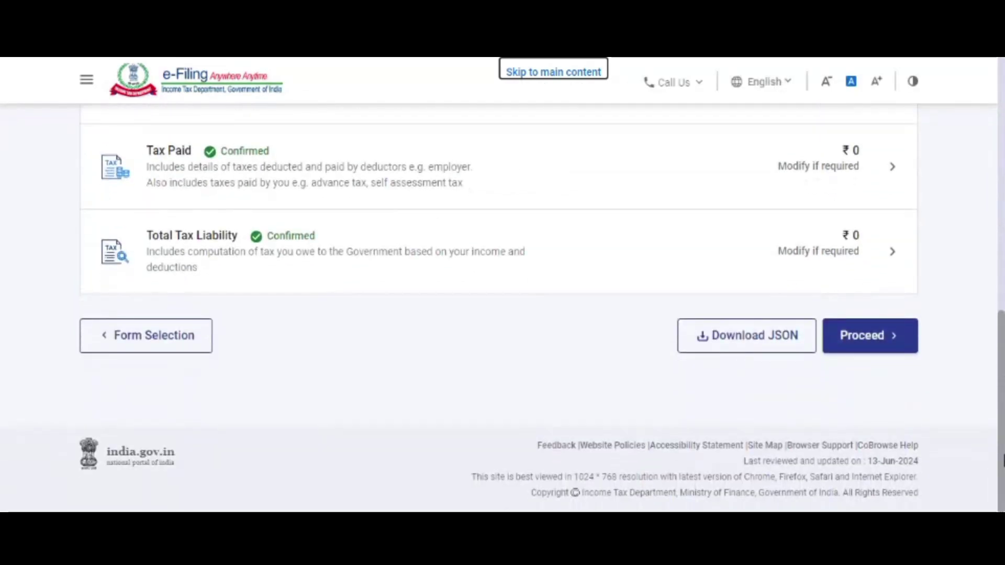
drag(1003, 461, 1003, 163)
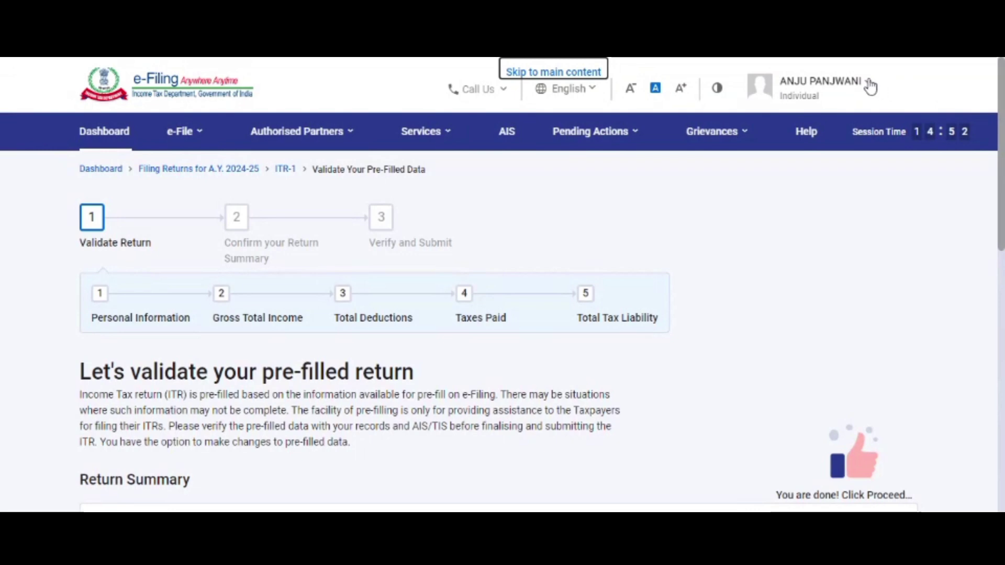